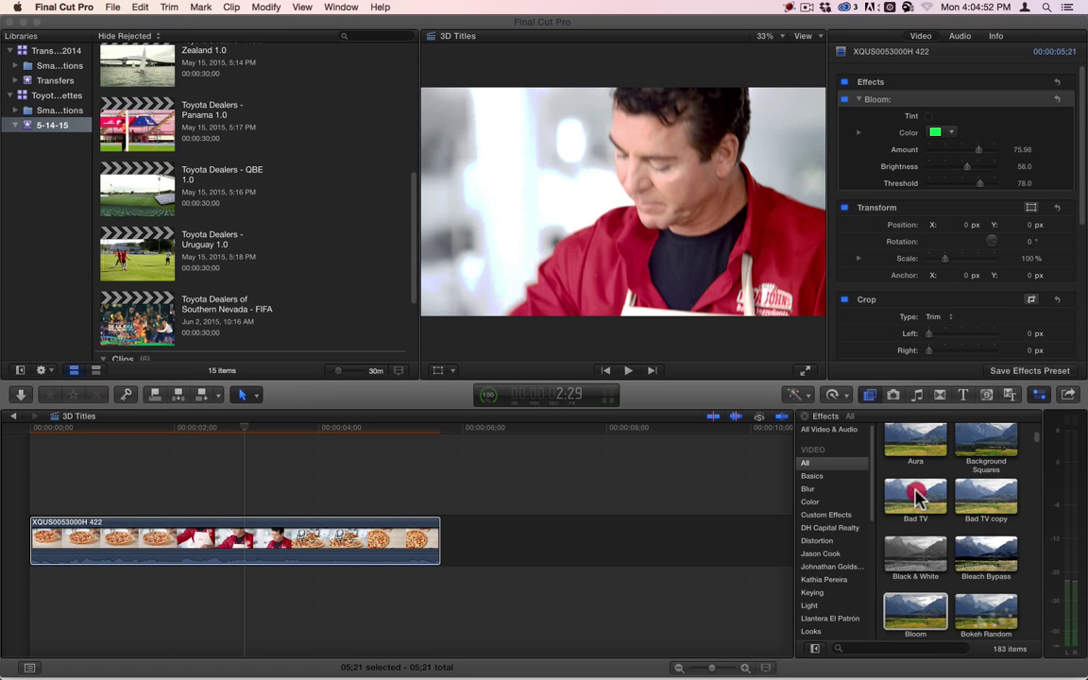
Preview Bad TV, Black & White, Bleach Bypass and Bloom, then apply Bad TV and jump to about 2:13.
click(918, 497)
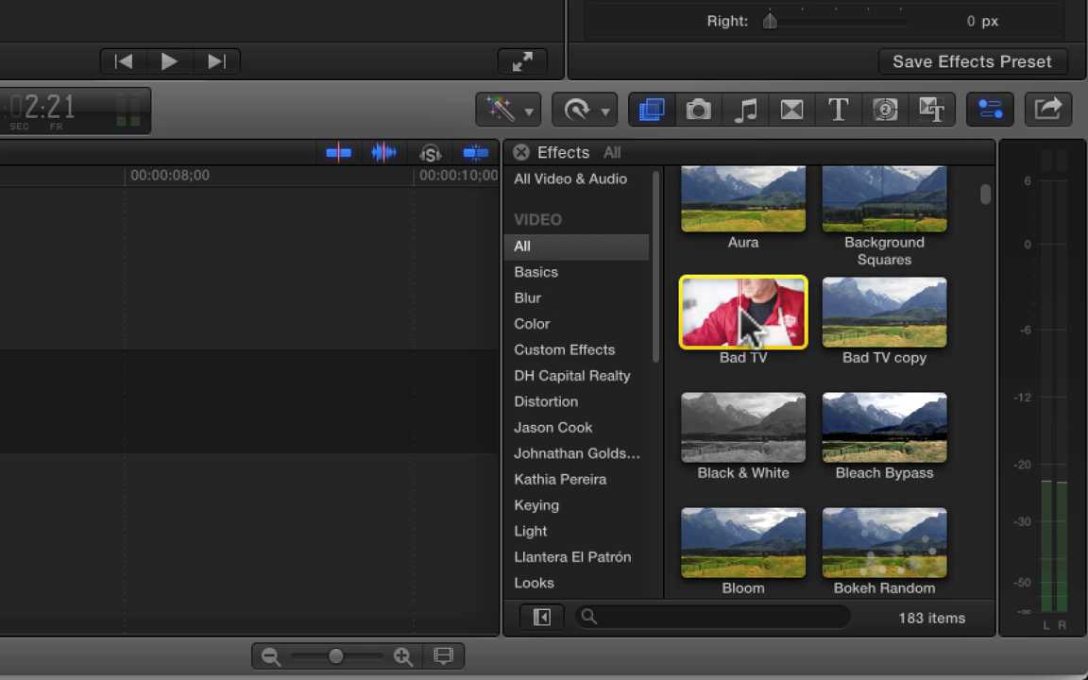
click(727, 429)
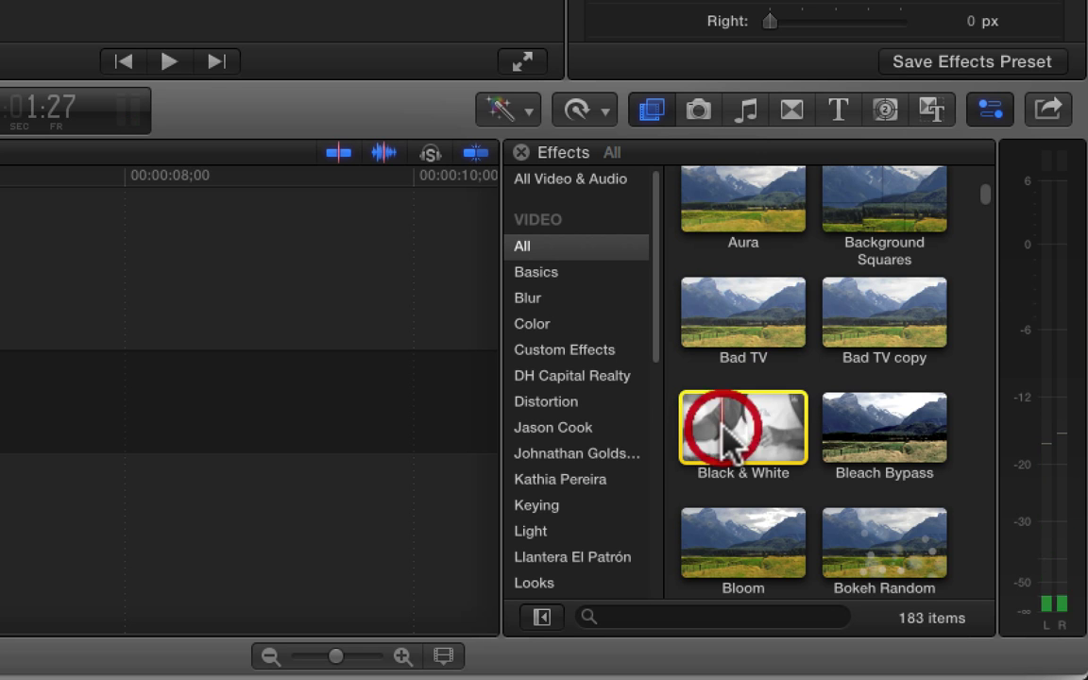
click(888, 460)
click(732, 542)
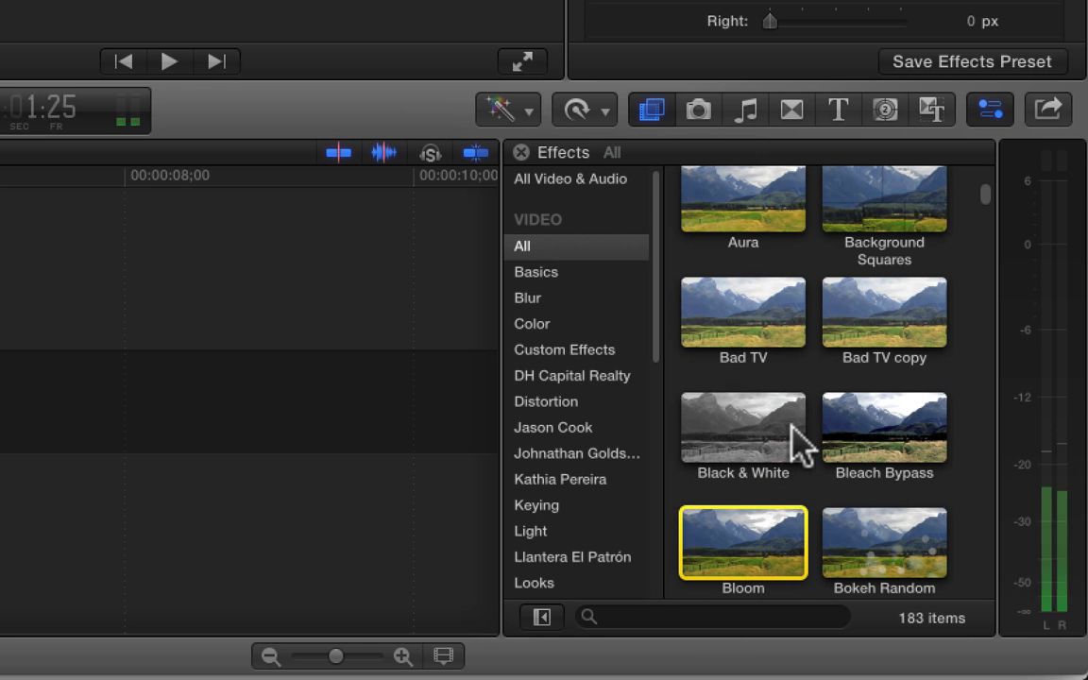
click(784, 331)
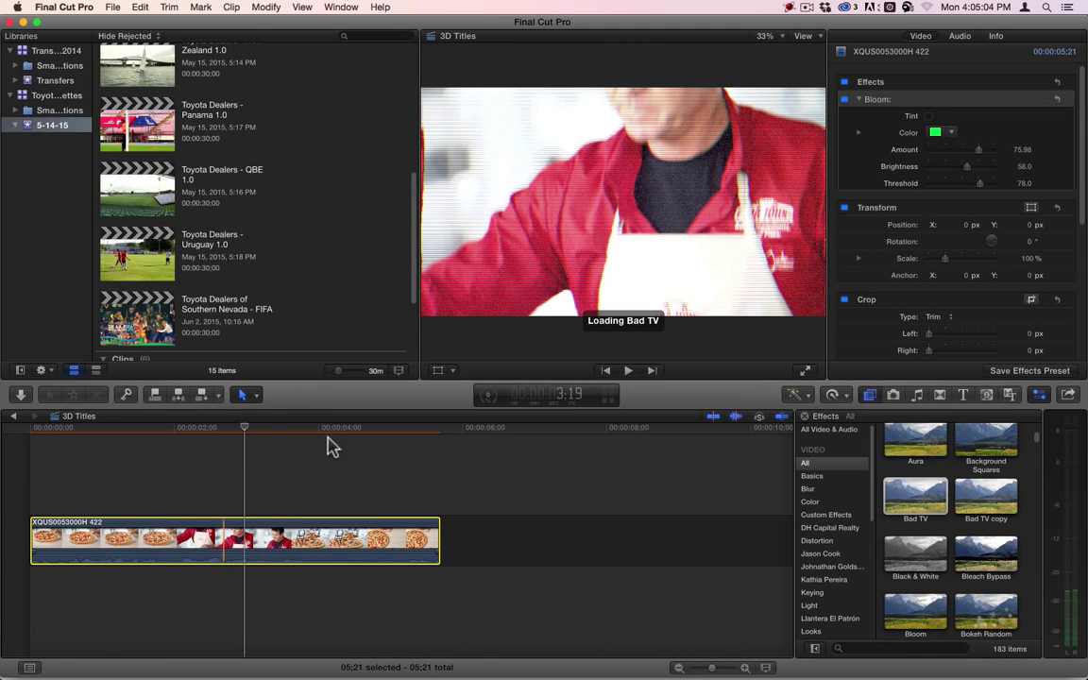
click(207, 436)
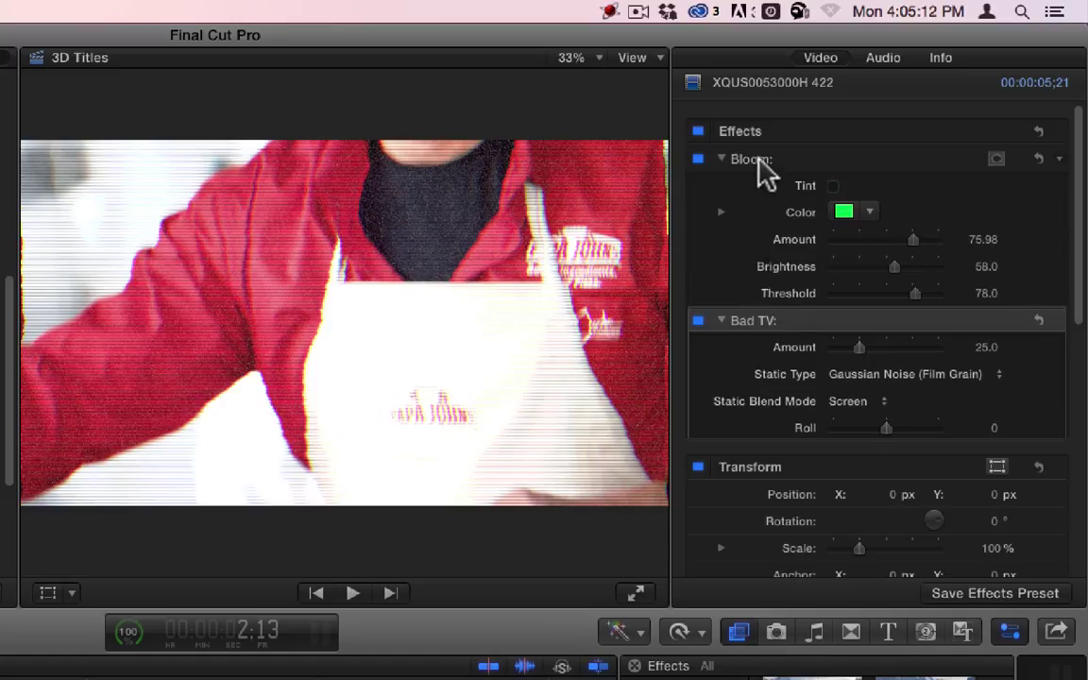
Delete the Bloom effect from the clip and play it with only Bad TV.
click(758, 161)
key(BackSpace)
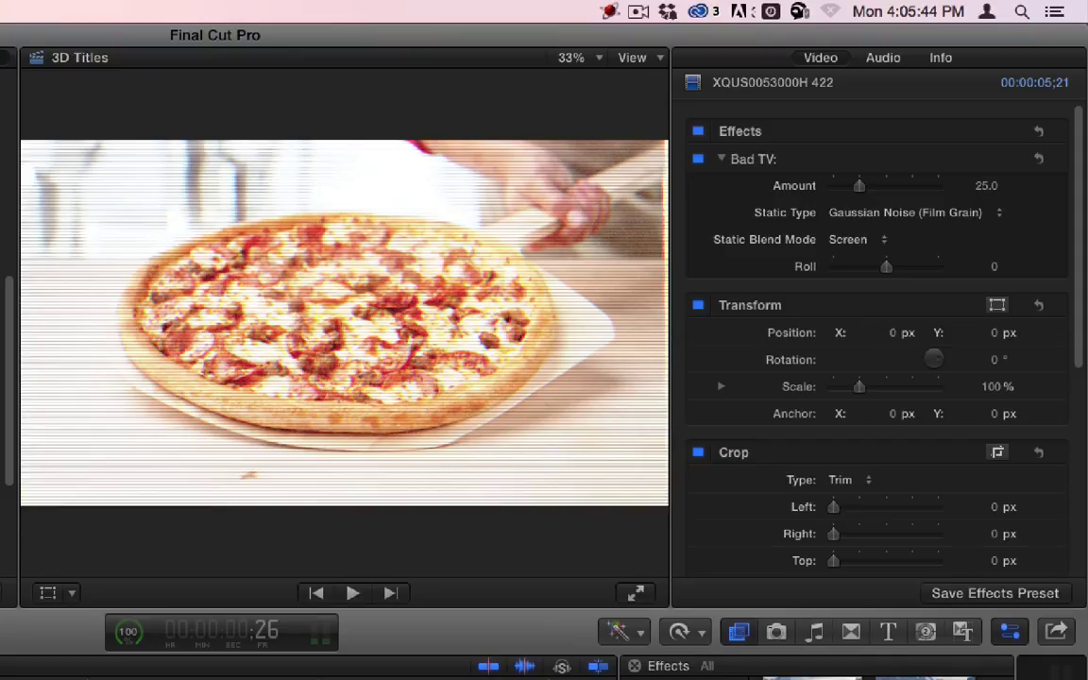
key(ctrl+super+a)
key(ctrl+super+r)
key(space)
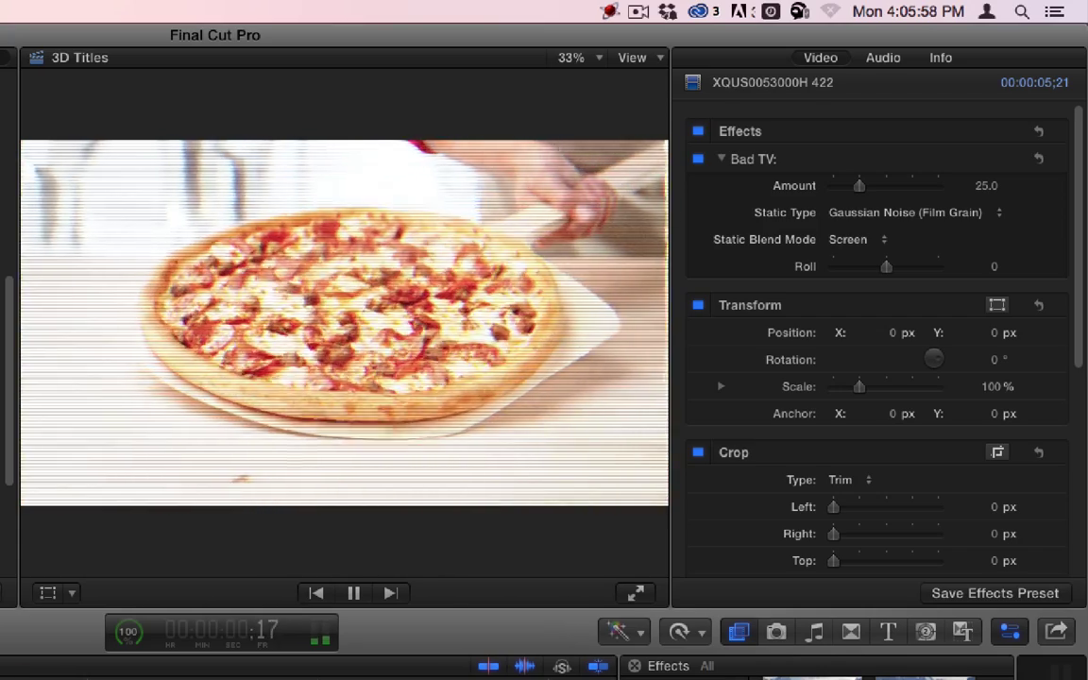
key(space)
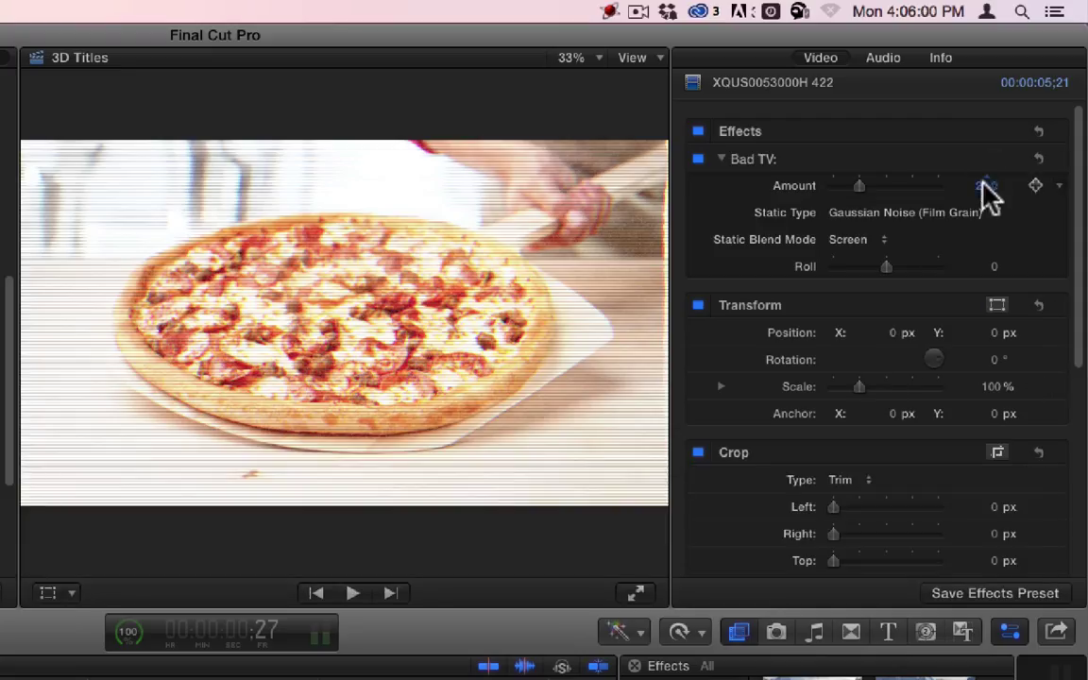
drag(986, 185, 983, 185)
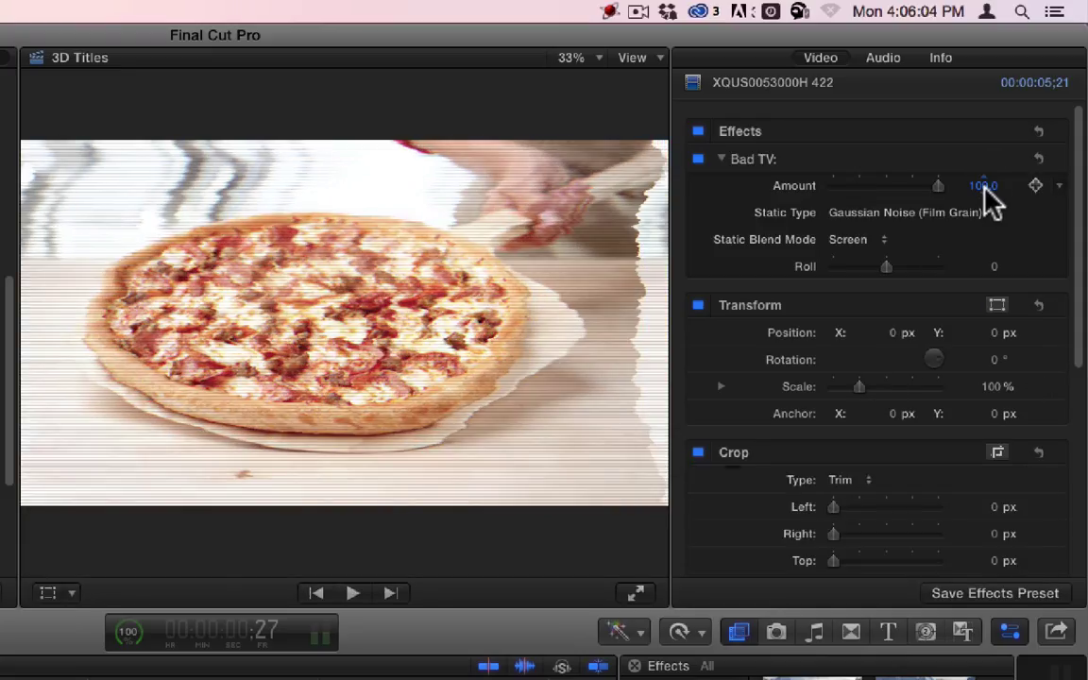
key(space)
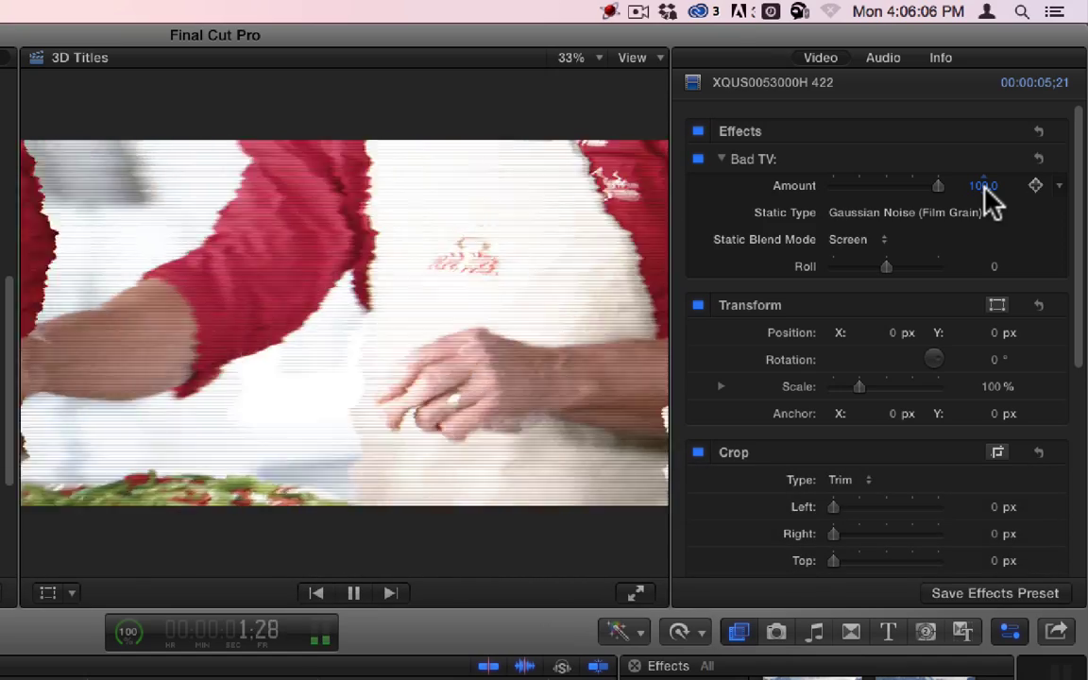
key(super+z)
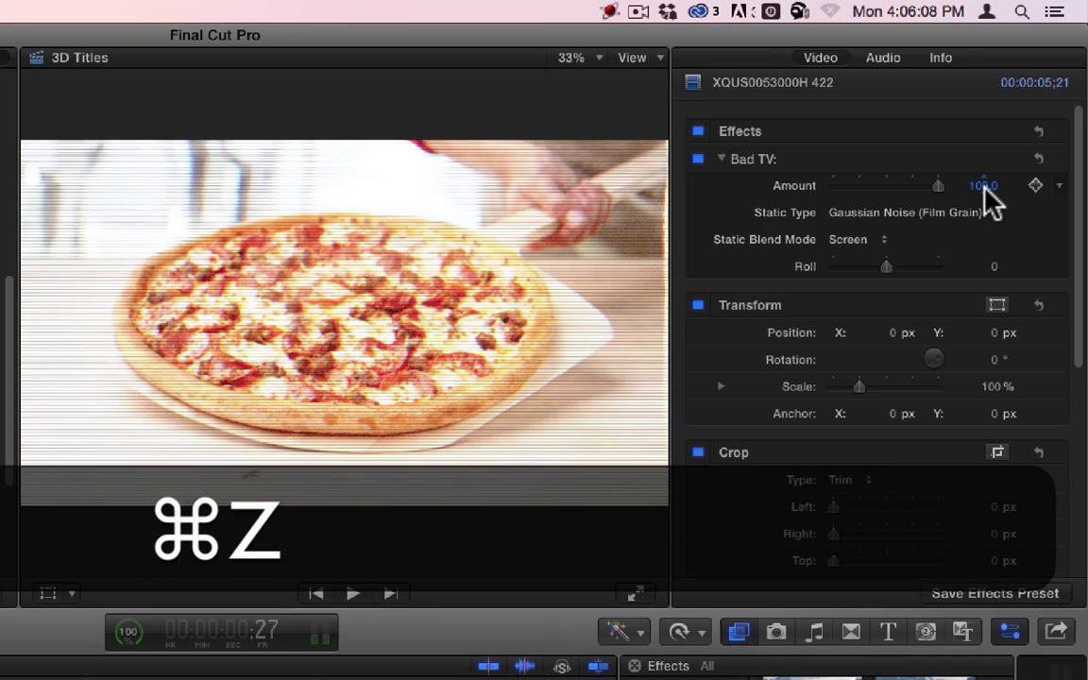
key(super+z)
key(space)
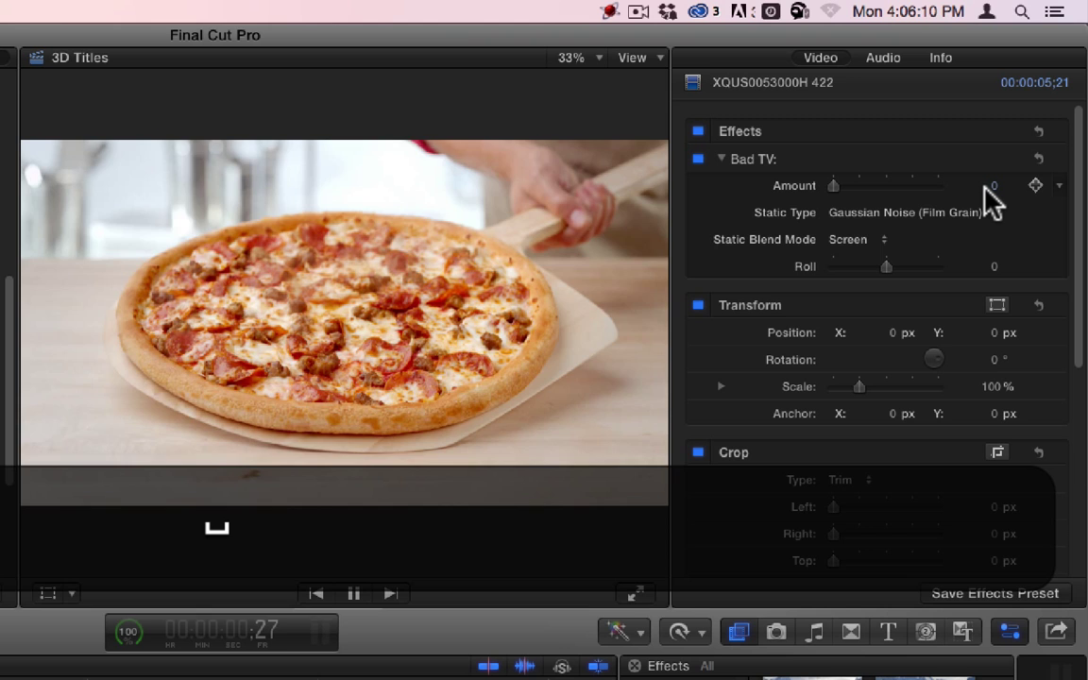
key(space)
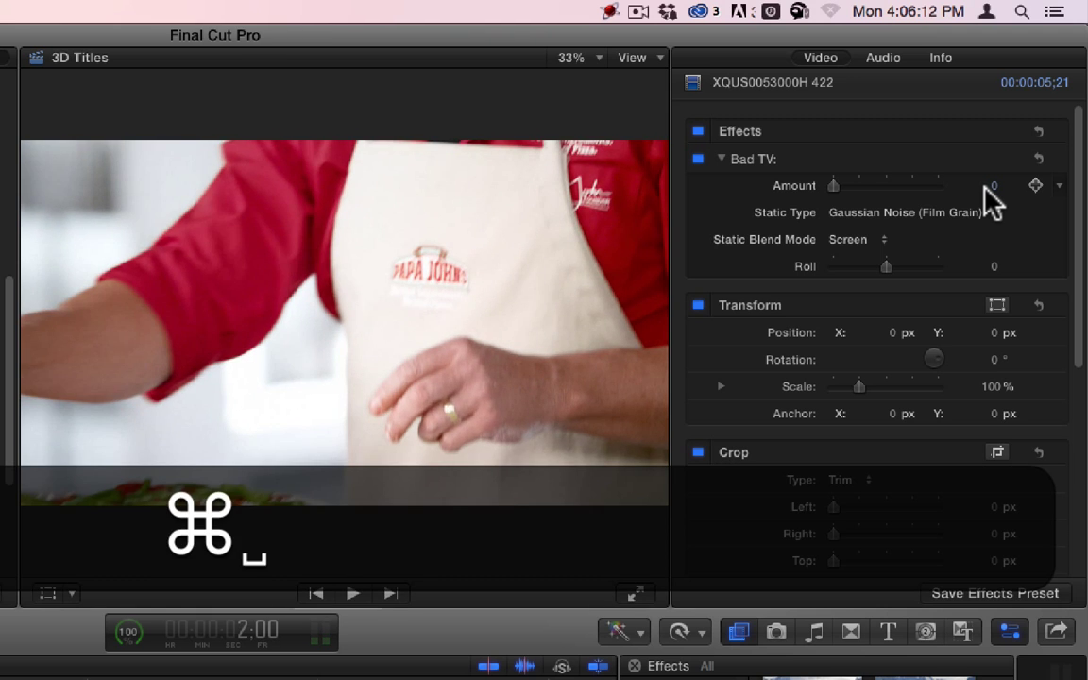
key(super+z)
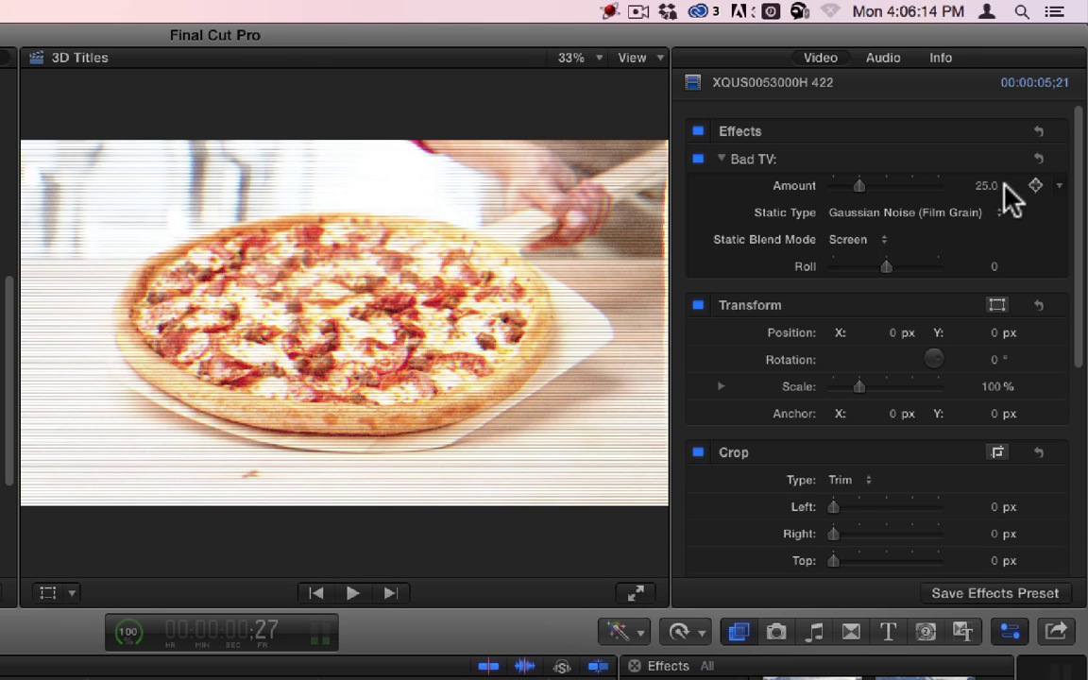
Set the Bad TV static type to TV static and play the clip to preview it.
click(884, 213)
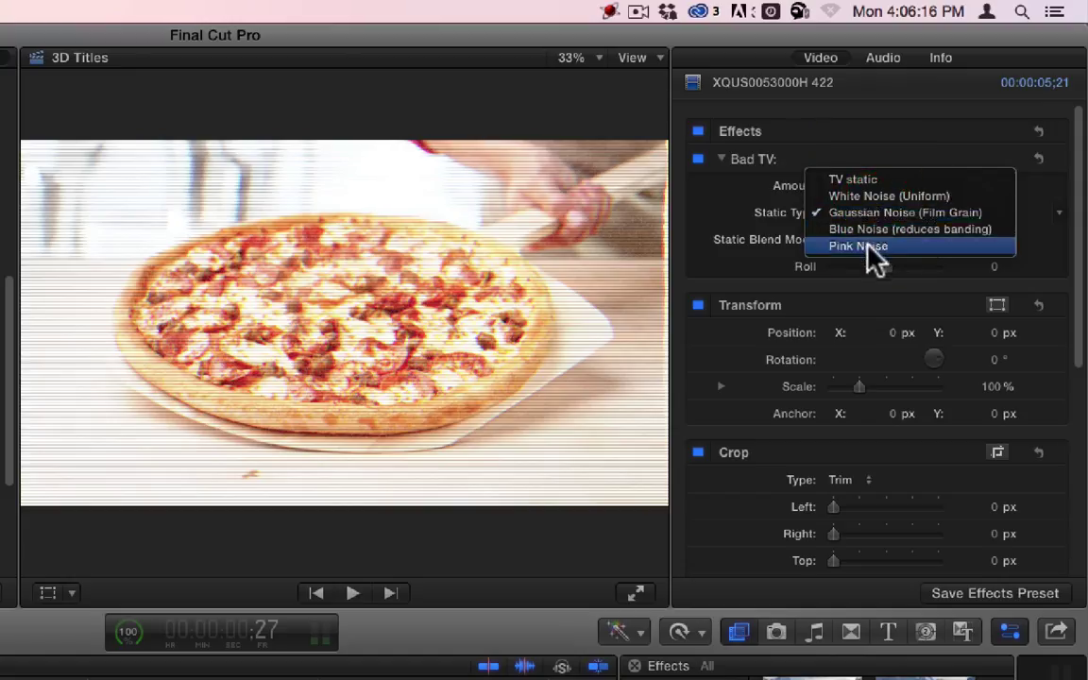
click(881, 180)
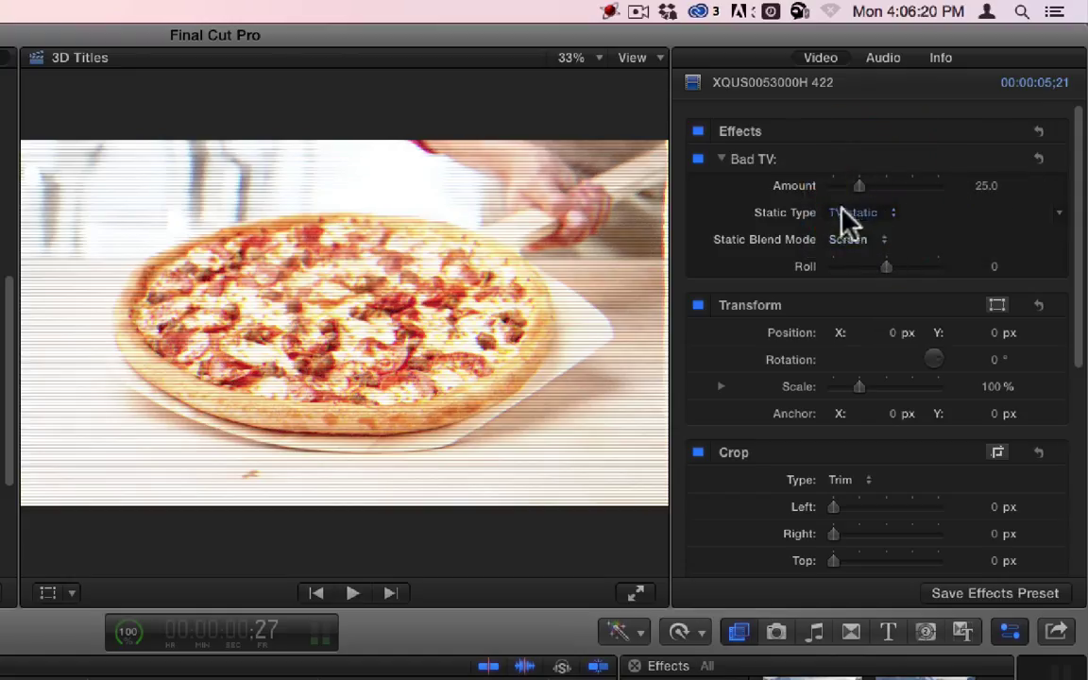
key(space)
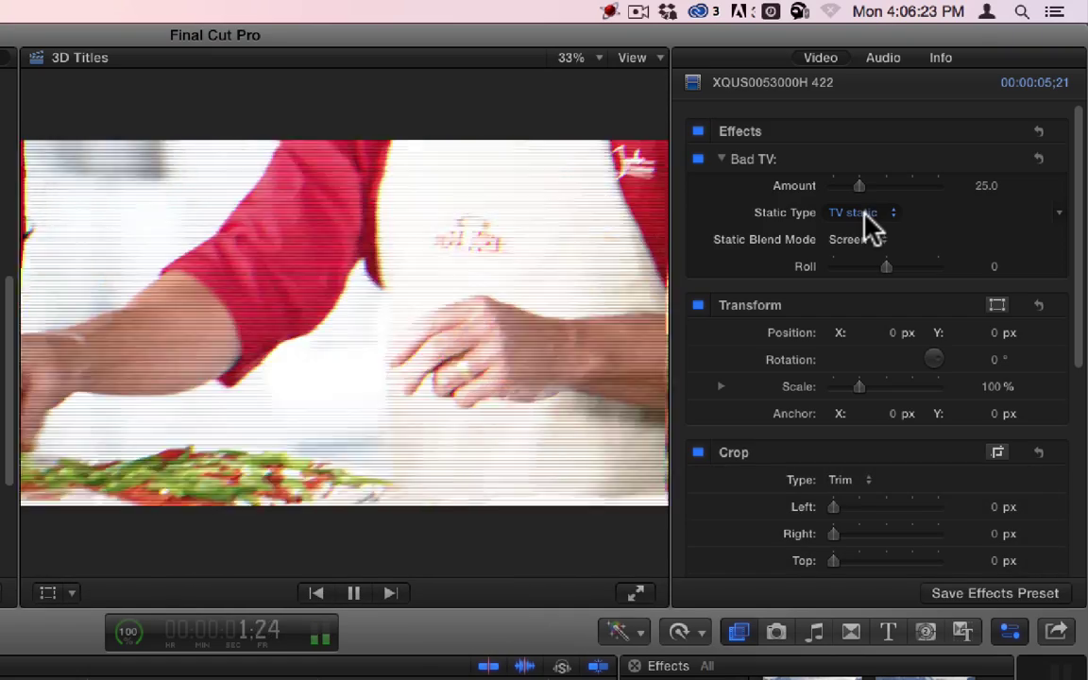
click(863, 212)
click(867, 224)
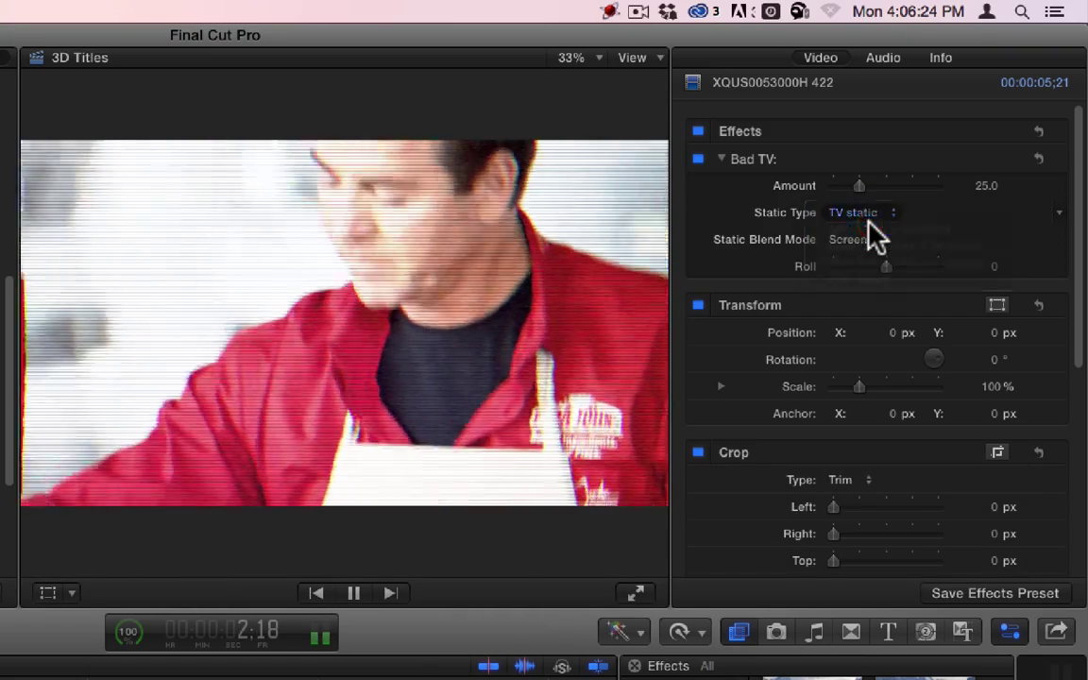
Try White Noise, Gaussian and Blue Noise, settling on Pink Noise as the static type.
click(865, 214)
click(869, 231)
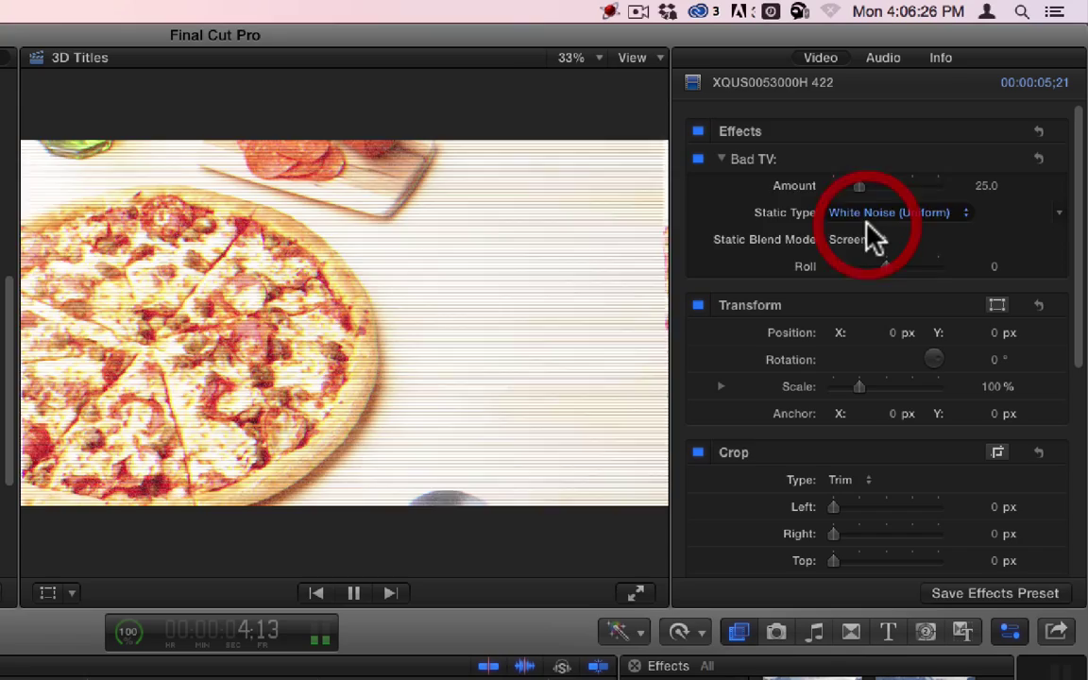
click(862, 212)
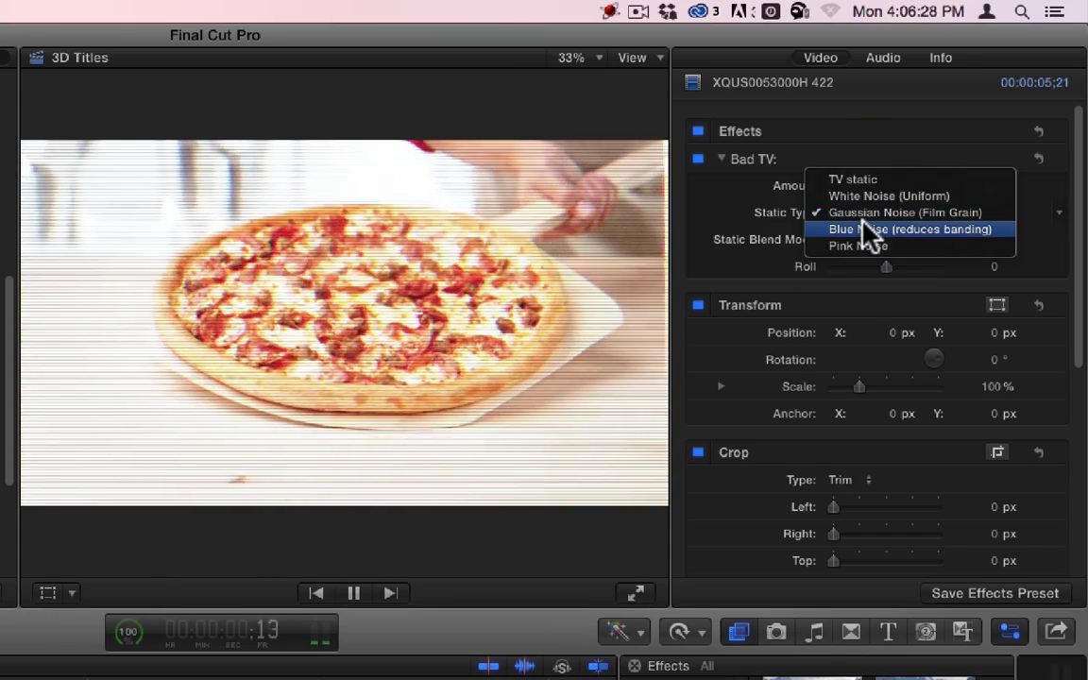
click(868, 231)
click(863, 220)
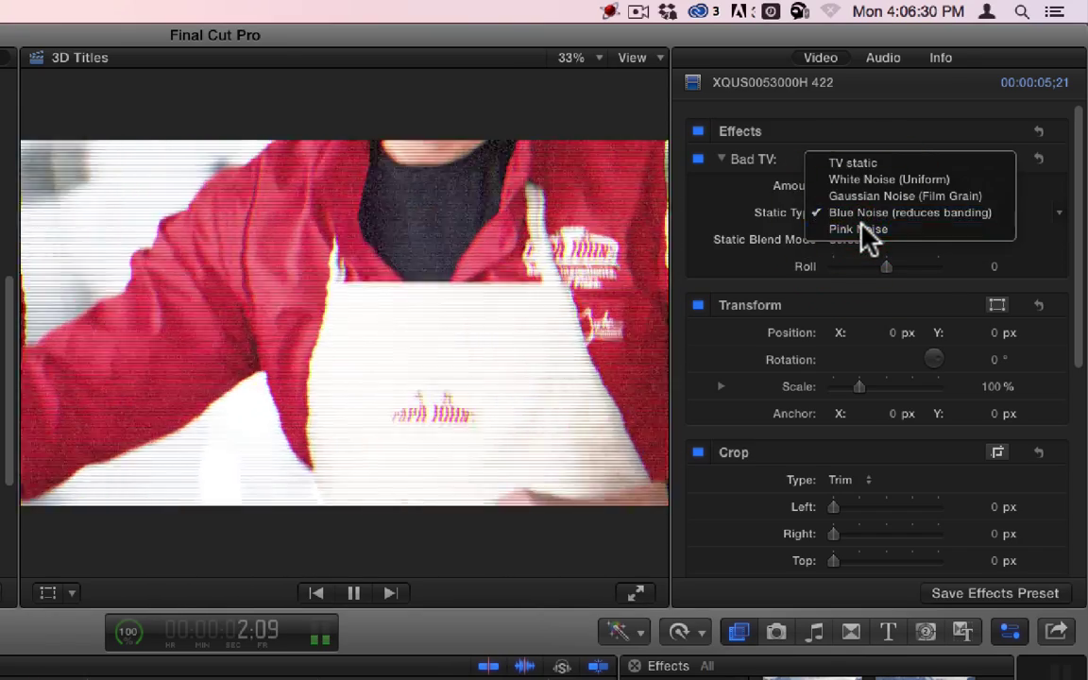
click(862, 229)
key(space)
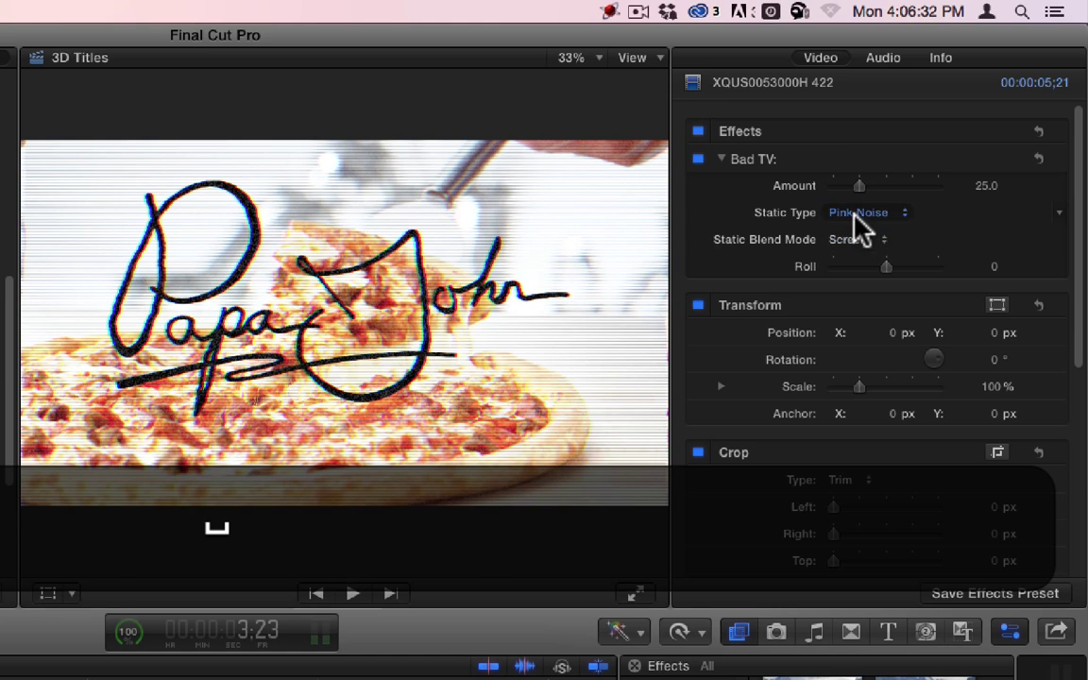
click(856, 217)
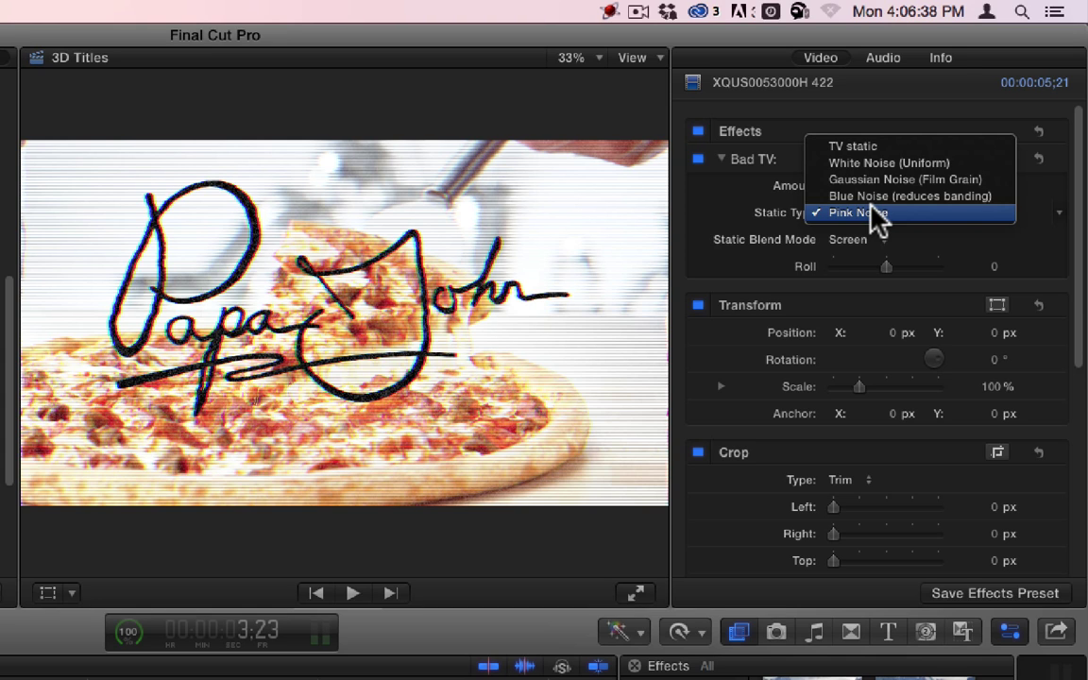
Keep Pink Noise, then try Difference and Soft Light as the static blend mode.
click(711, 206)
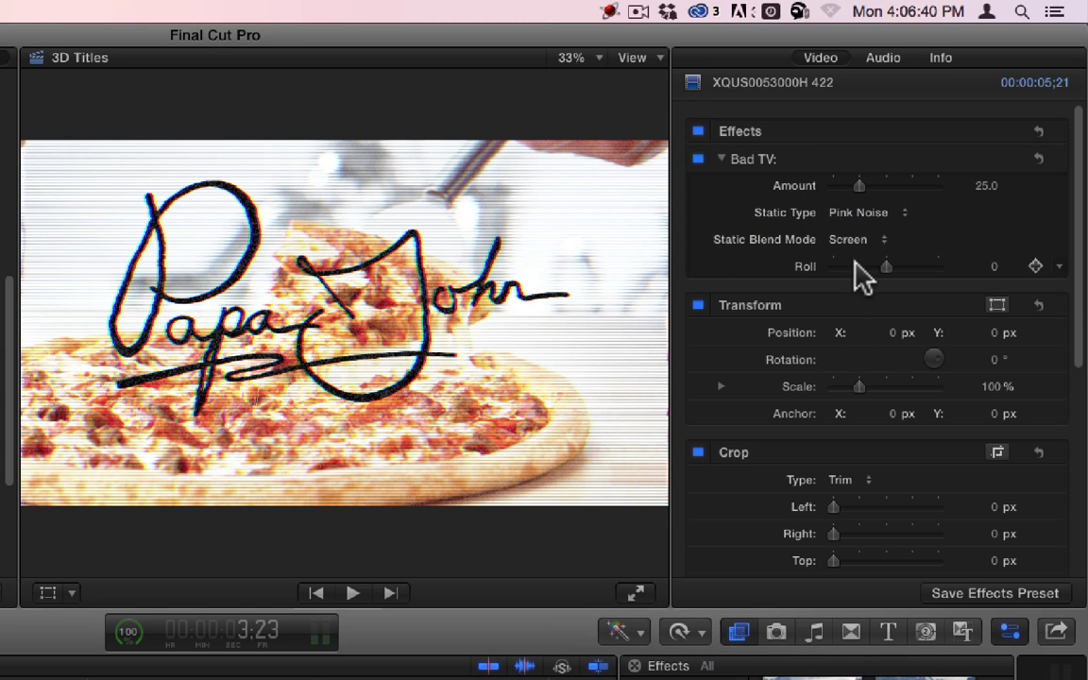
click(867, 239)
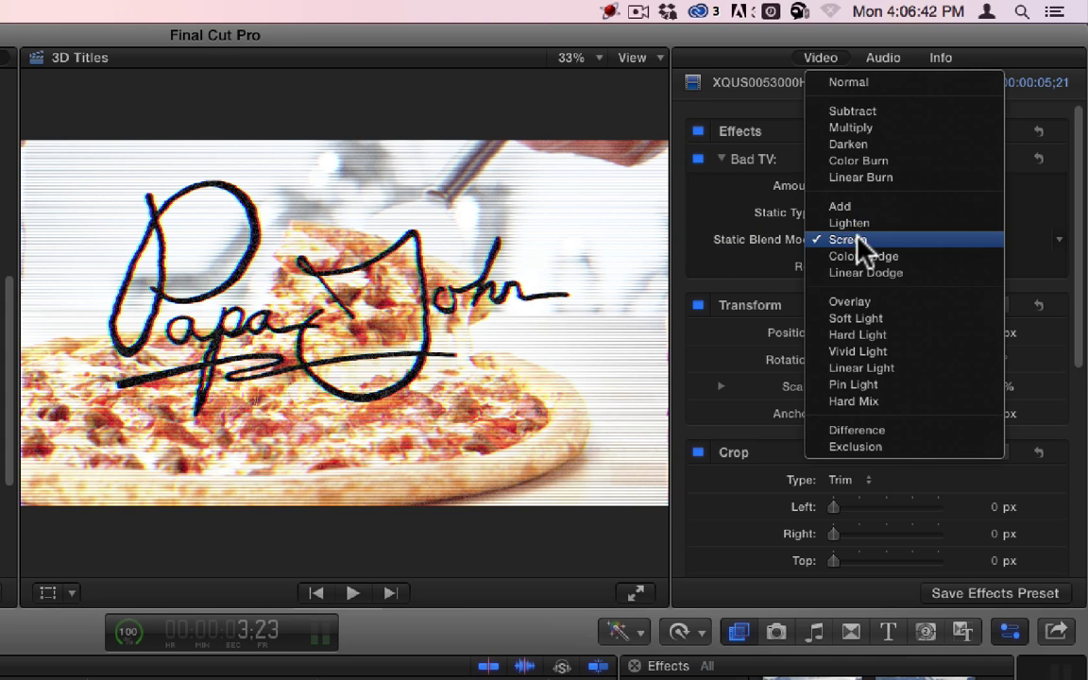
click(862, 430)
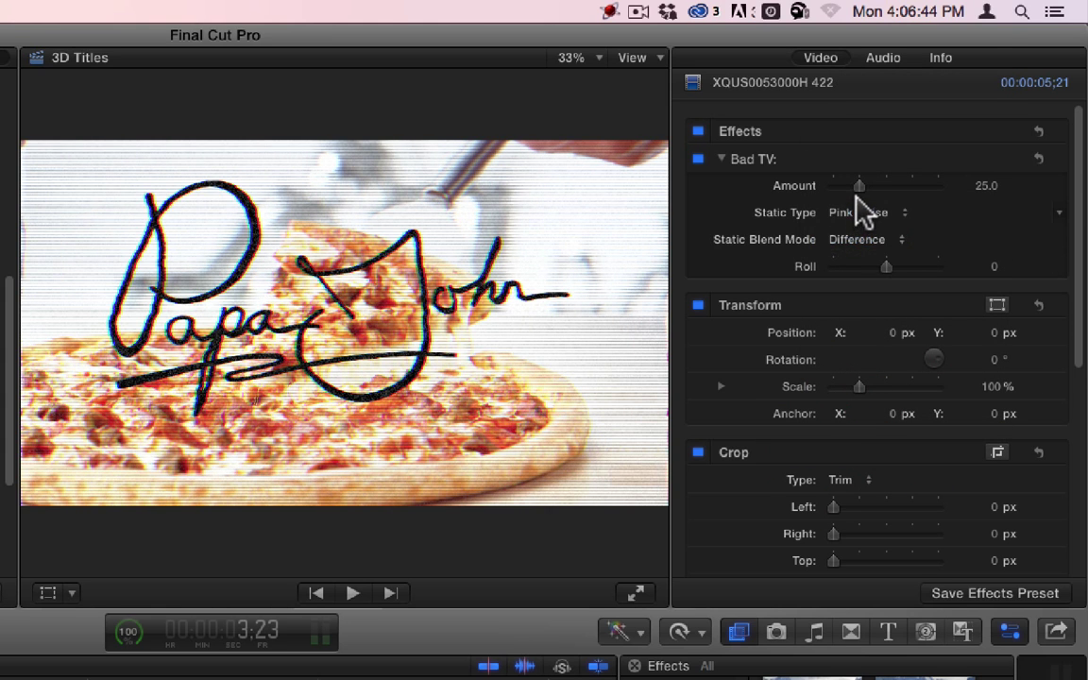
click(860, 239)
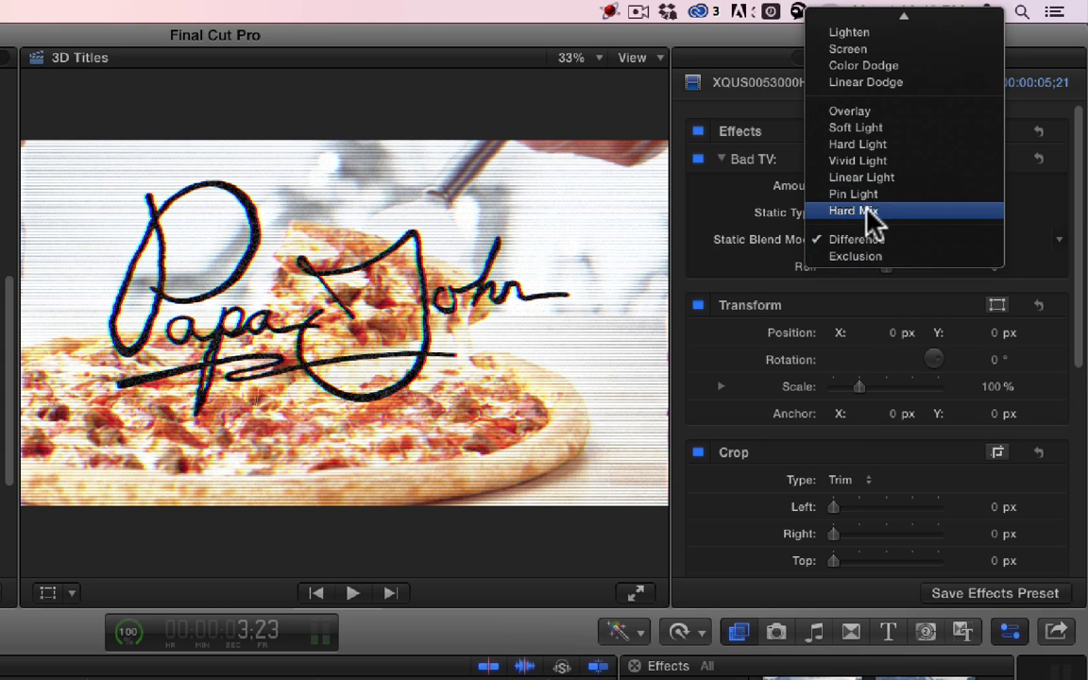
click(866, 213)
click(861, 238)
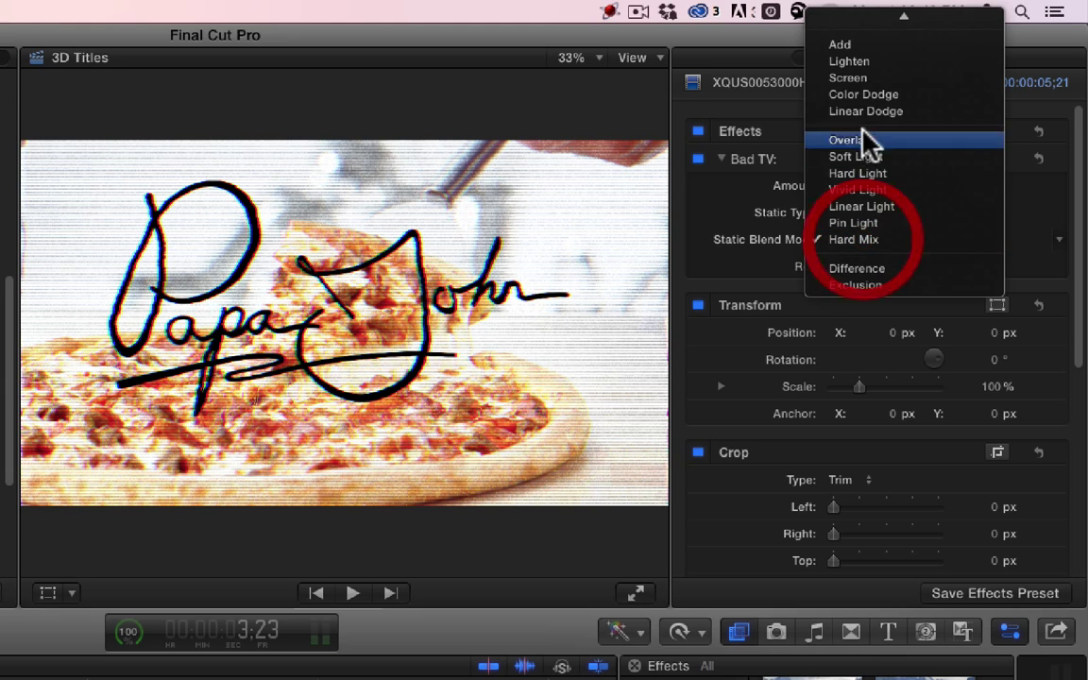
click(857, 161)
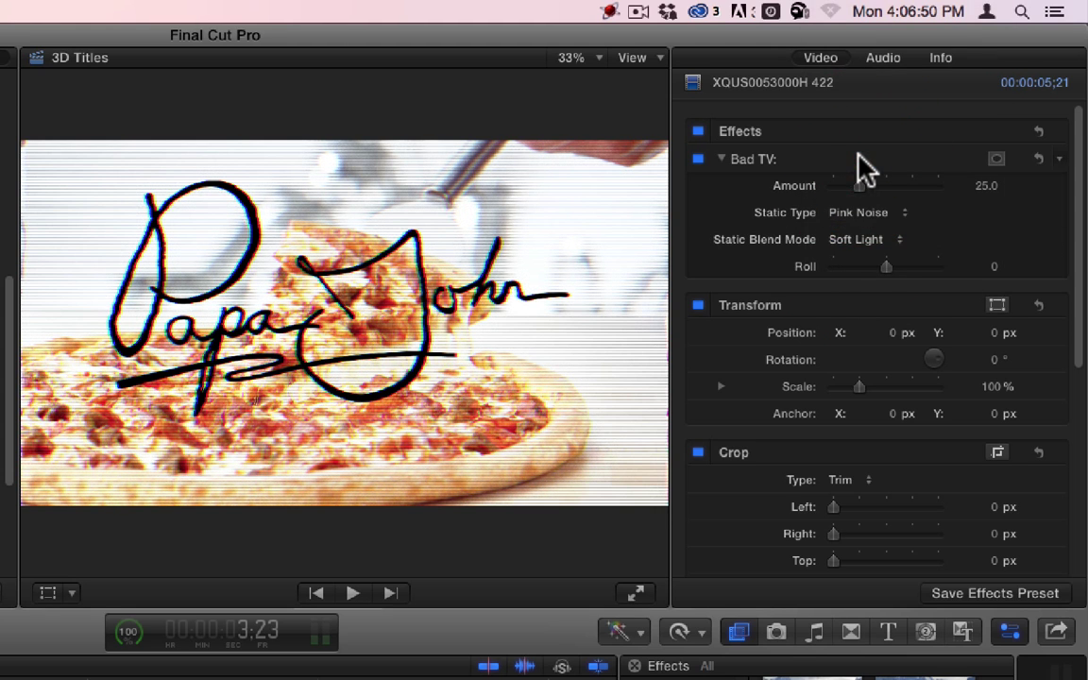
Try Hard Light and Multiply, finally setting the static blend mode to Lighten.
click(857, 243)
click(855, 256)
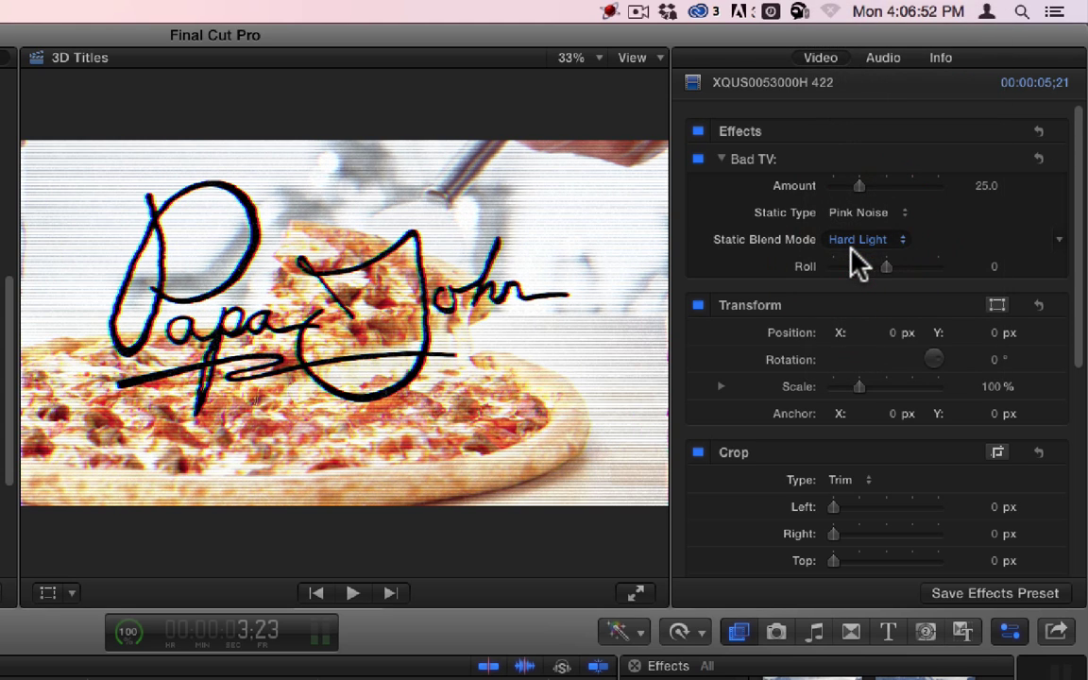
click(854, 249)
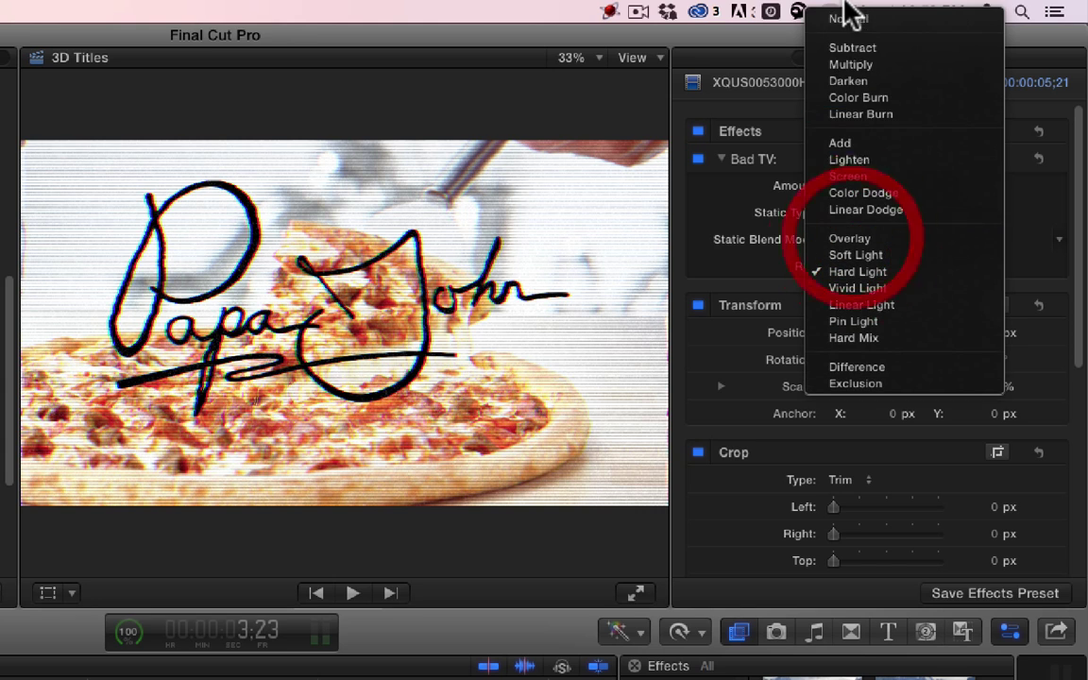
click(850, 64)
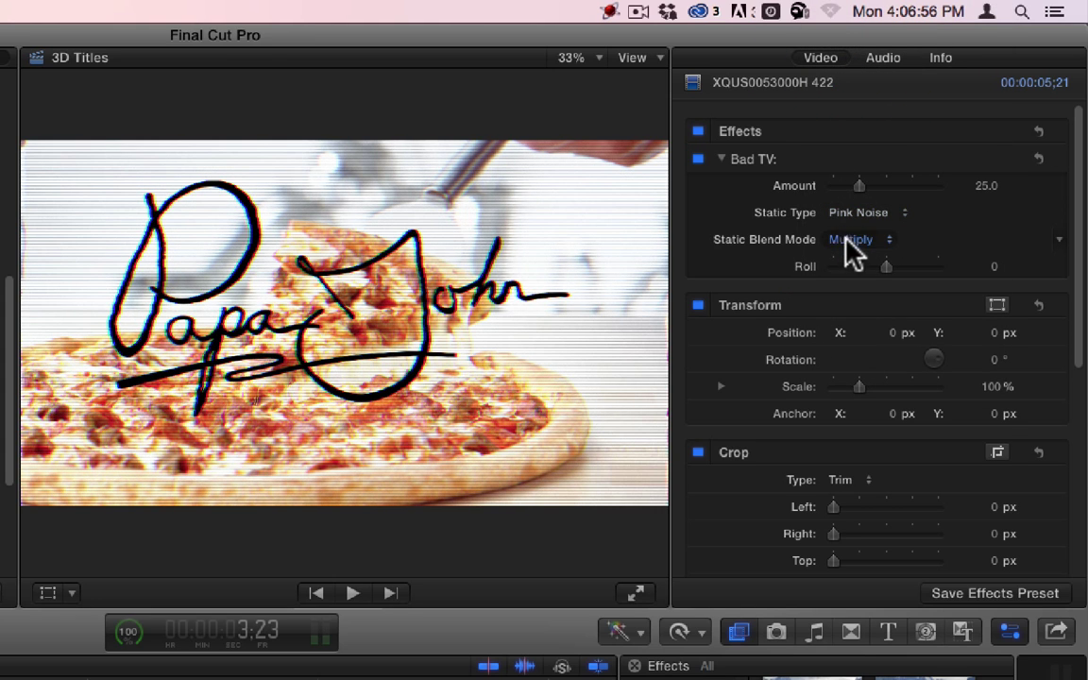
click(853, 244)
click(852, 244)
click(852, 244)
click(862, 340)
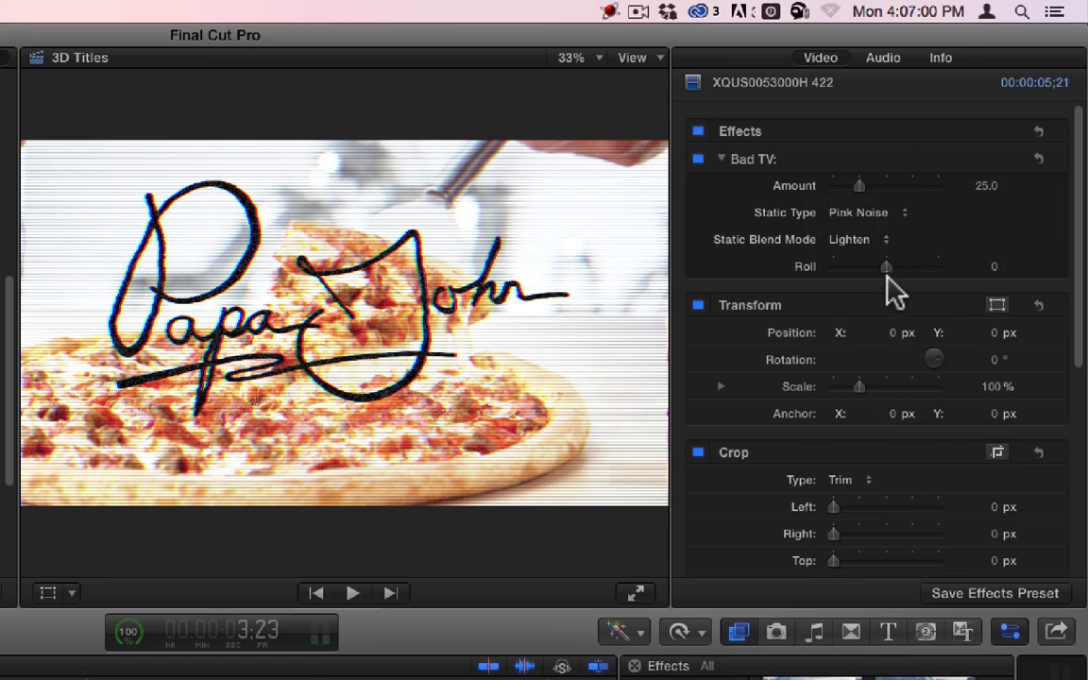
Drag the Bad TV Roll slider to 33.0 and play the clip to preview the vertical roll.
mouse_move(885, 265)
mouse_down()
mouse_move(847, 284)
mouse_move(835, 276)
mouse_move(857, 284)
mouse_move(954, 262)
mouse_move(808, 280)
mouse_move(952, 272)
mouse_move(883, 284)
mouse_move(887, 267)
mouse_up()
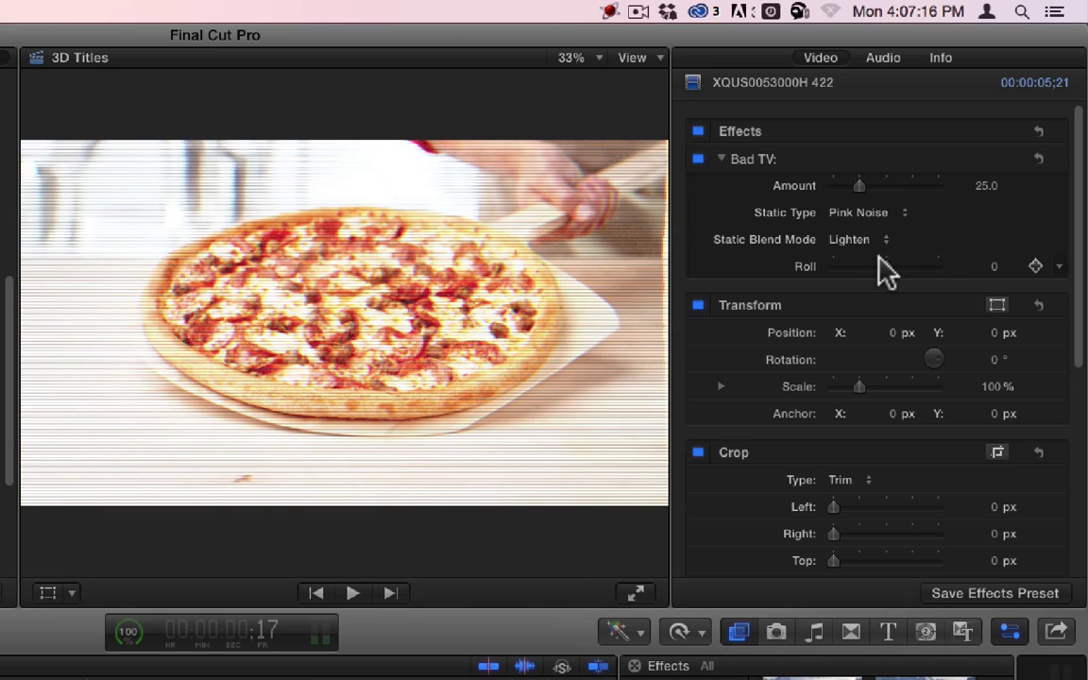
mouse_move(886, 271)
mouse_down()
mouse_move(954, 268)
mouse_move(902, 267)
mouse_up()
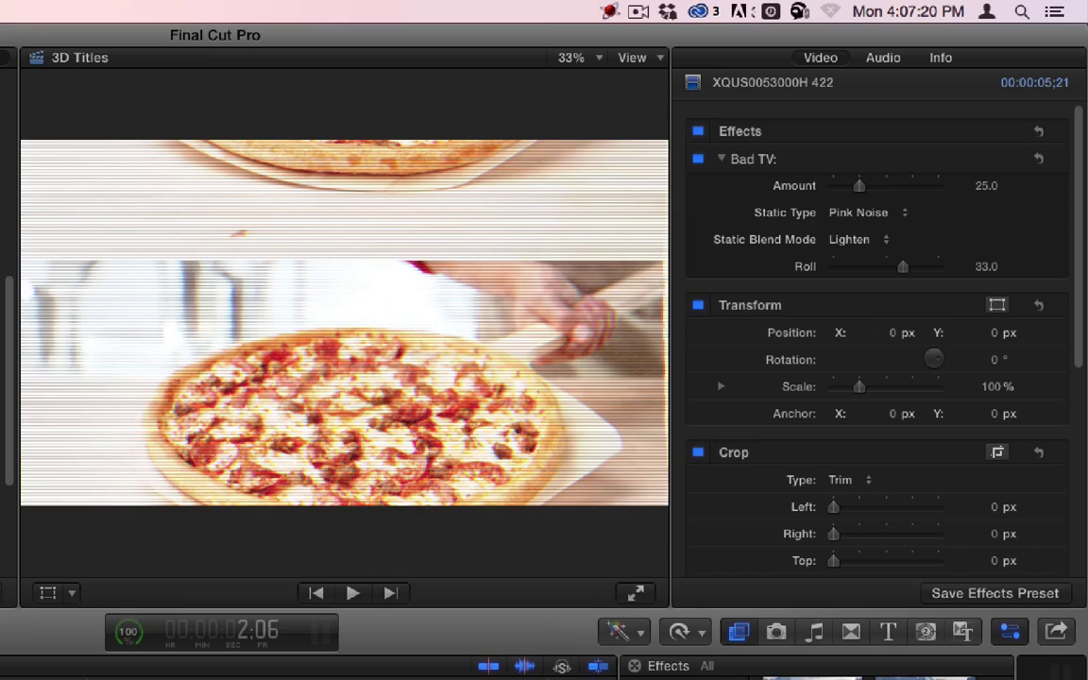
key(space)
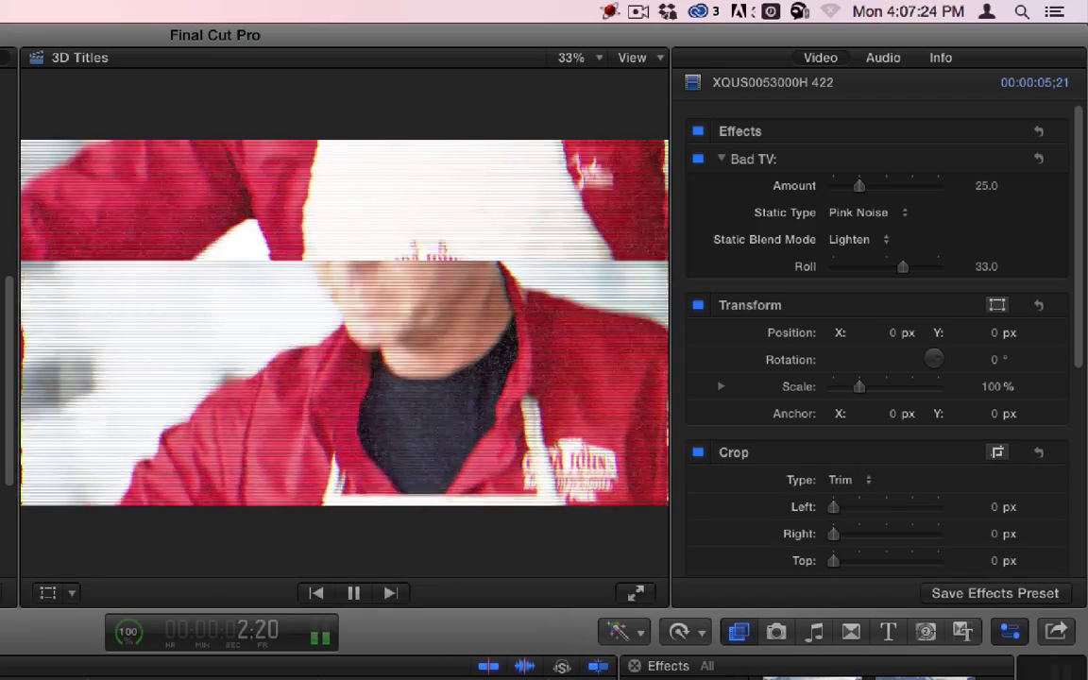
key(space)
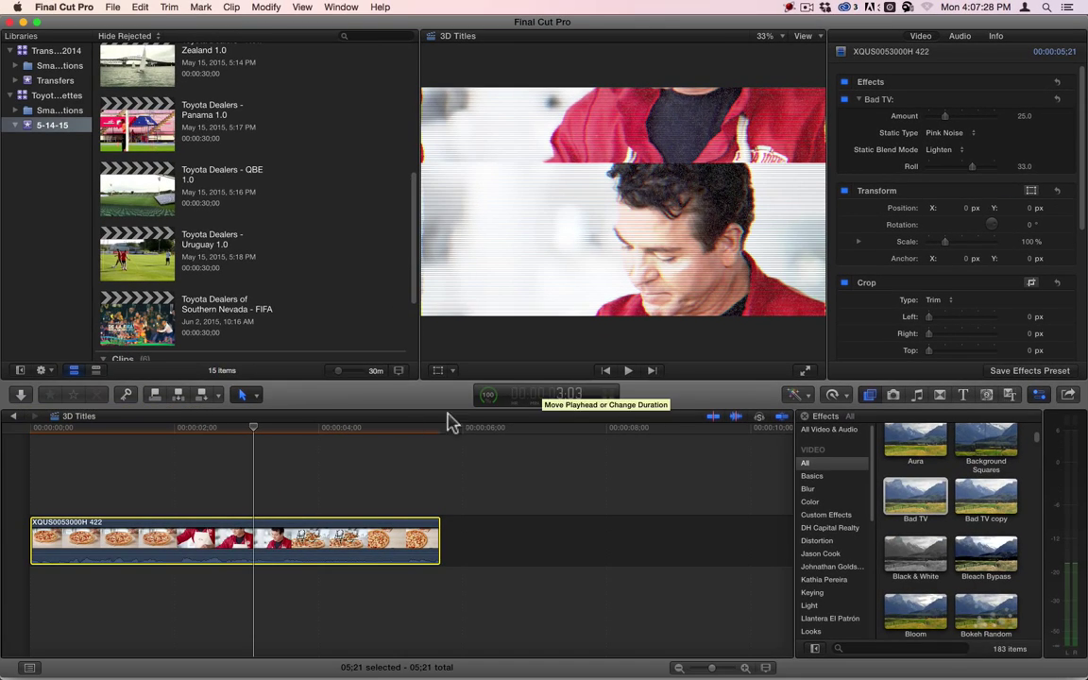
Move the playhead near the clip's start, play and stop to check the roll, then select Bad TV.
click(22, 423)
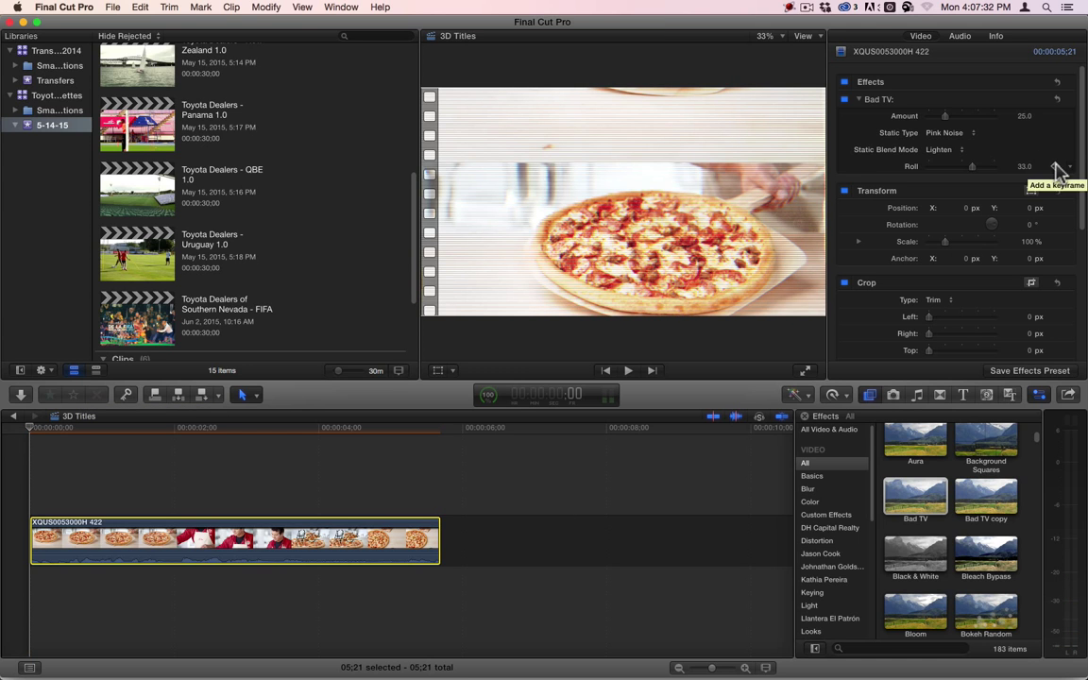
click(440, 430)
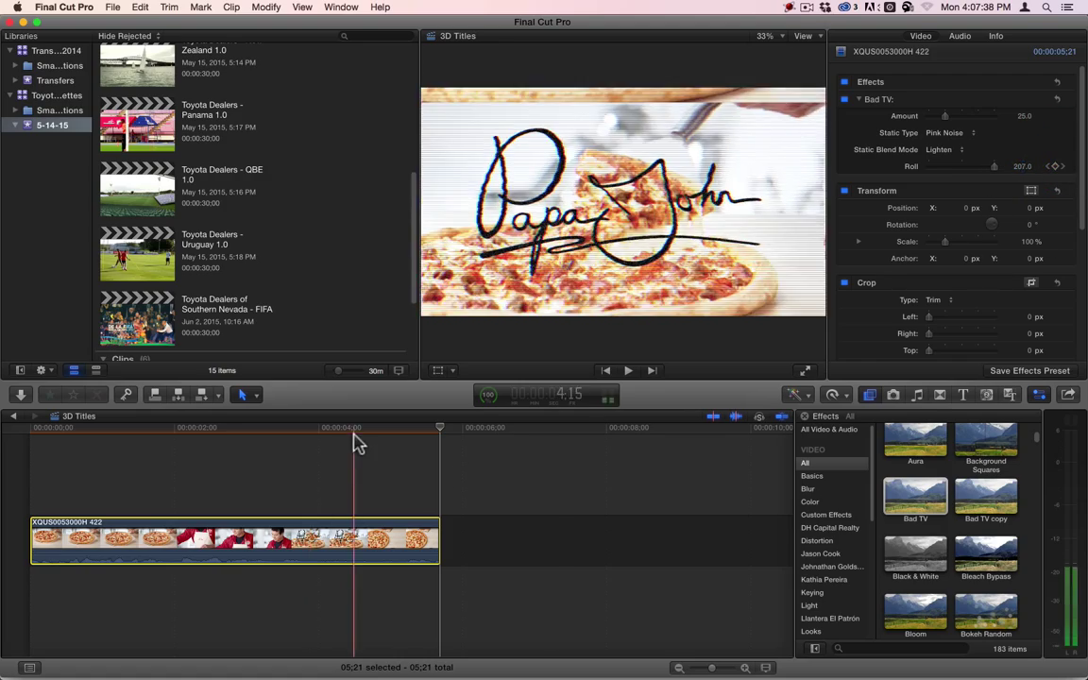
click(65, 440)
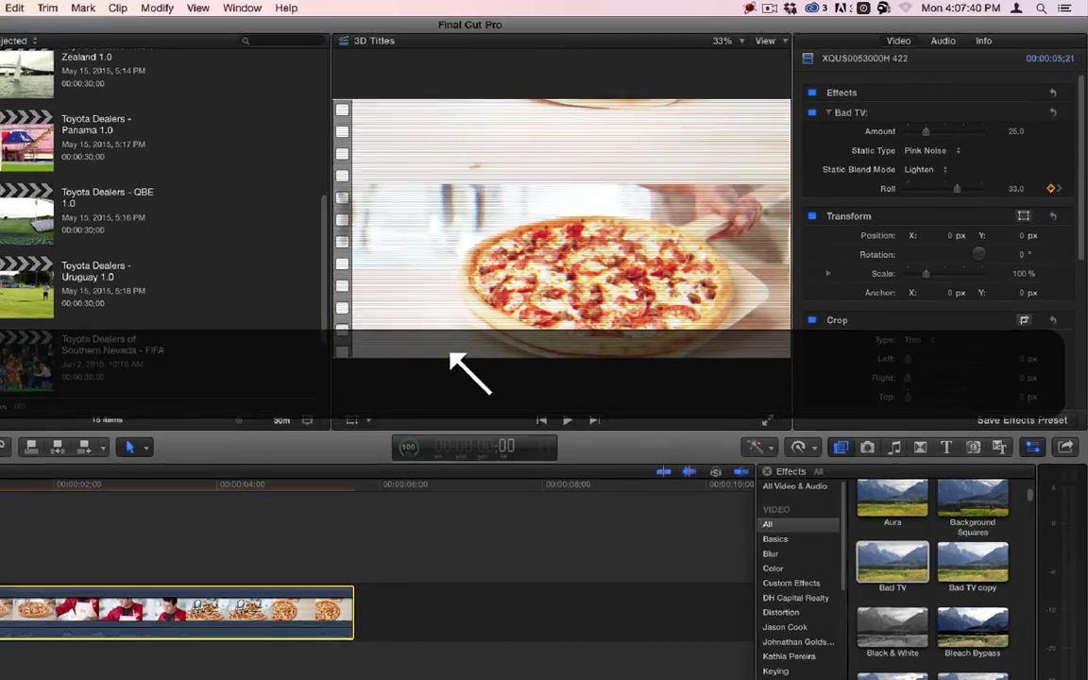
key(space)
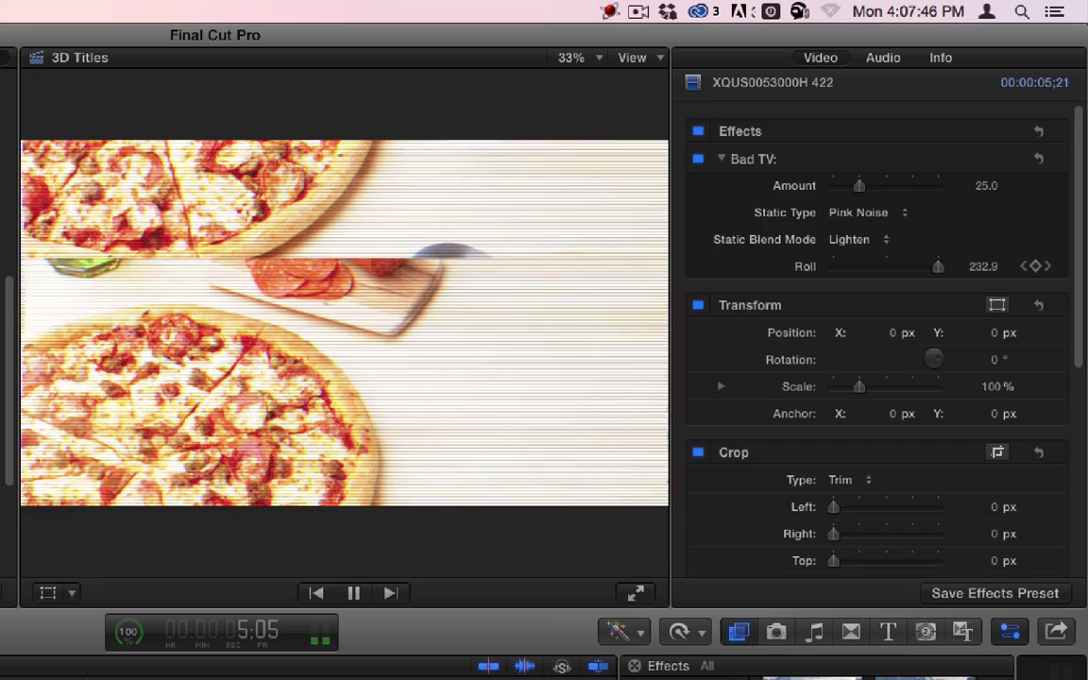
key(space)
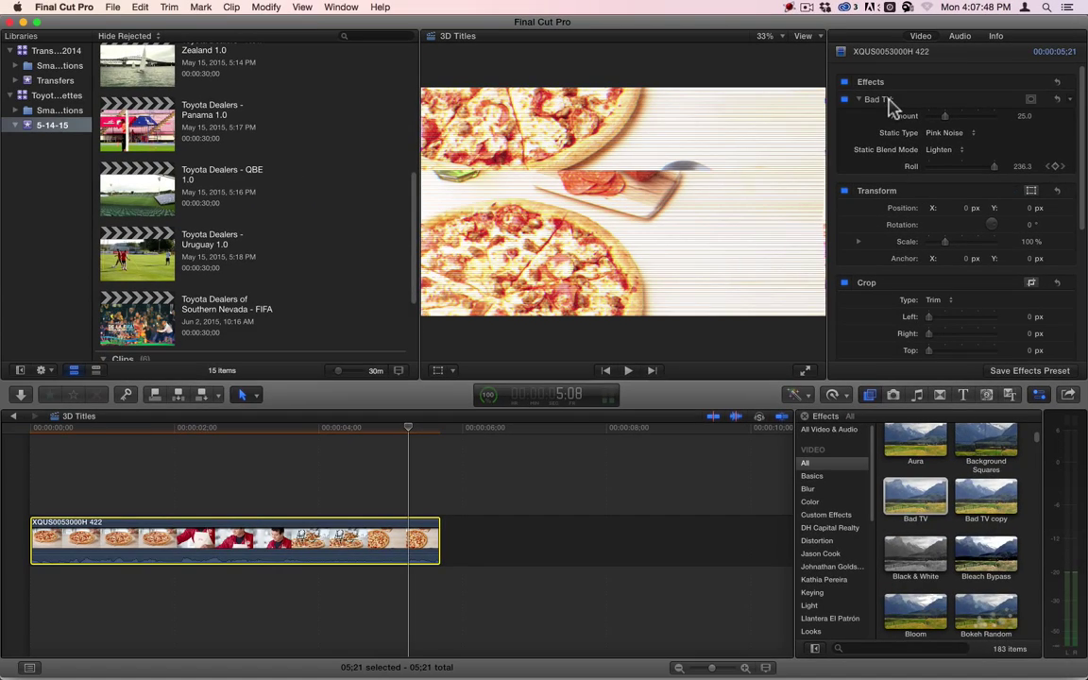
click(889, 102)
Delete Bad TV and drag the Black & White effect onto the pizza clip.
key(BackSpace)
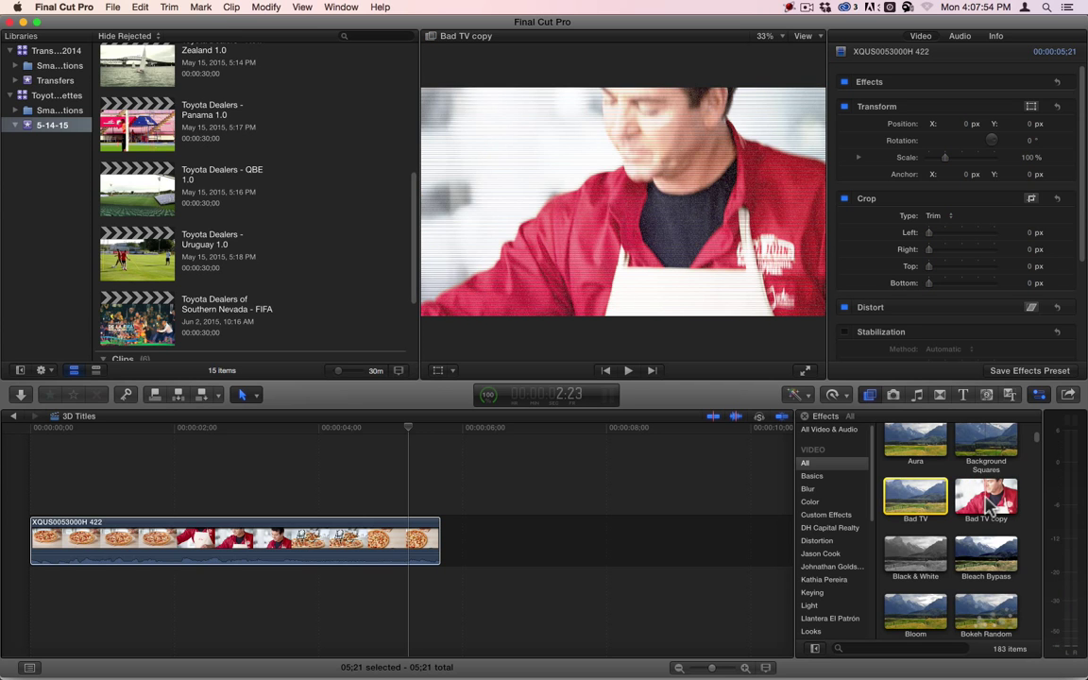
click(912, 554)
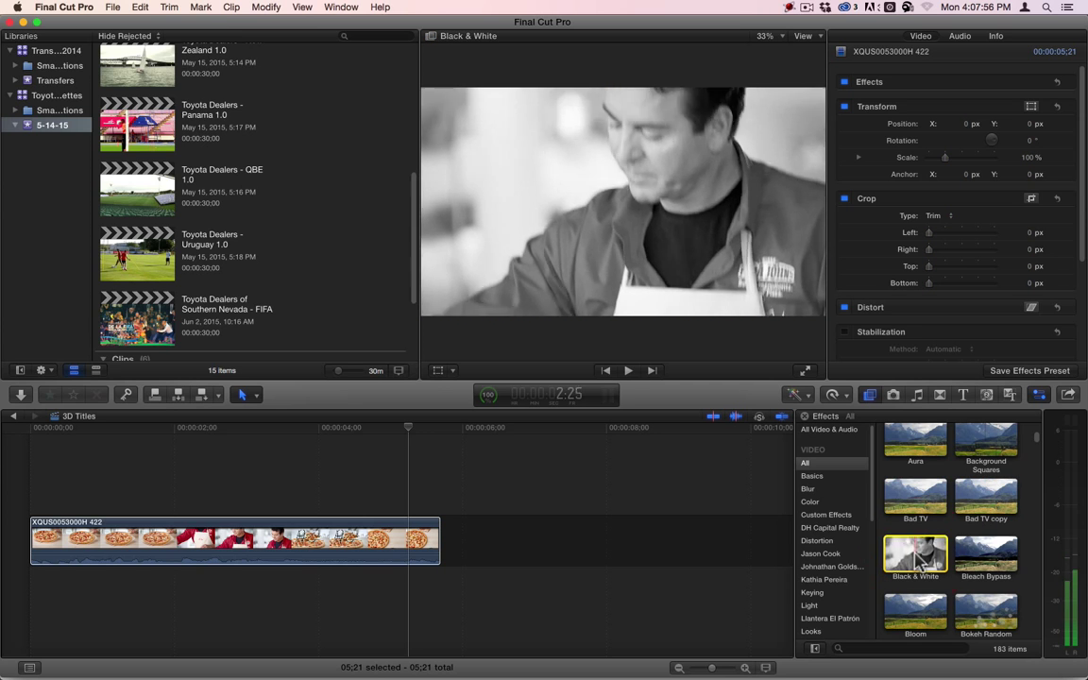
click(526, 548)
drag(526, 547, 255, 551)
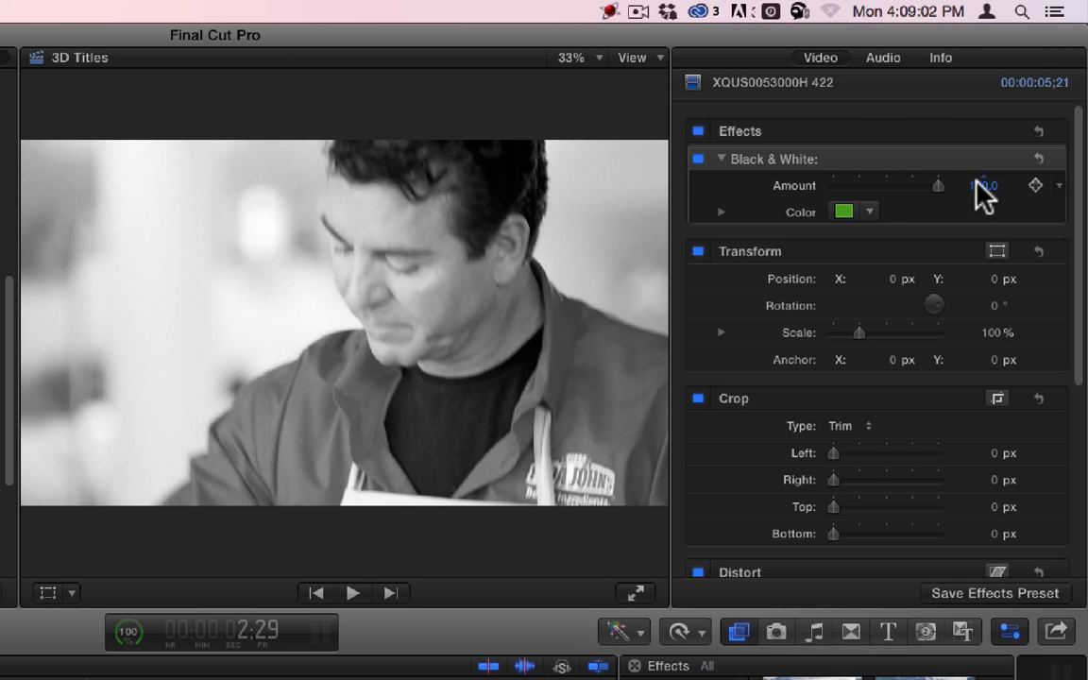
Adjust the Black & White amount and open the tint colour picker, brightening the colour.
mouse_move(978, 184)
mouse_down()
mouse_move(978, 284)
mouse_move(983, 189)
mouse_up()
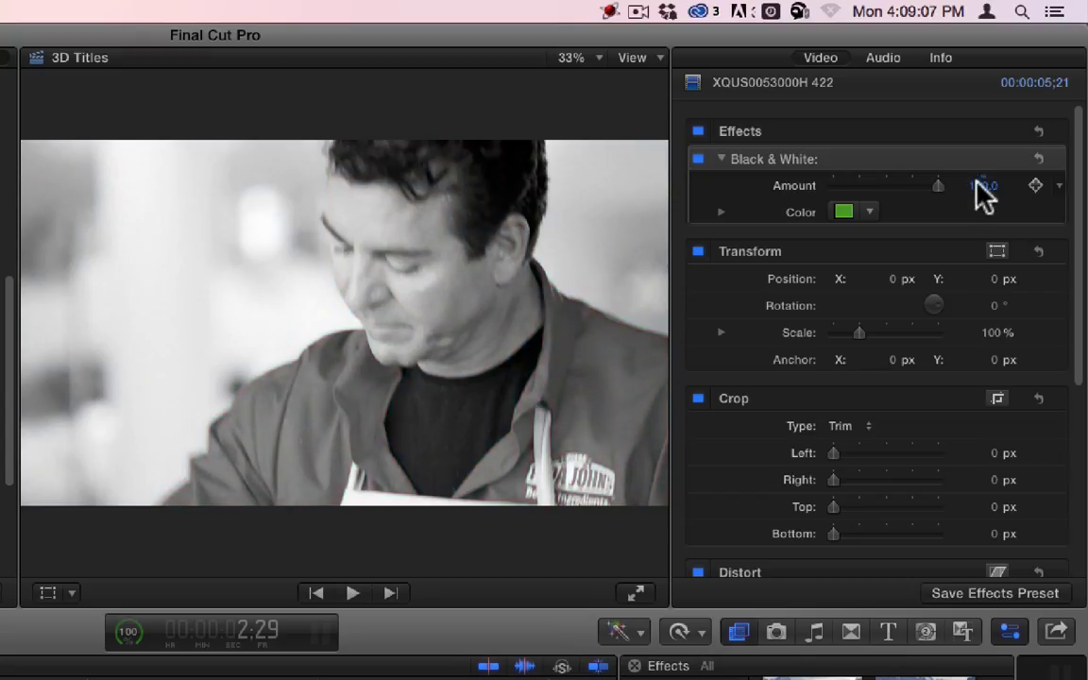
click(844, 212)
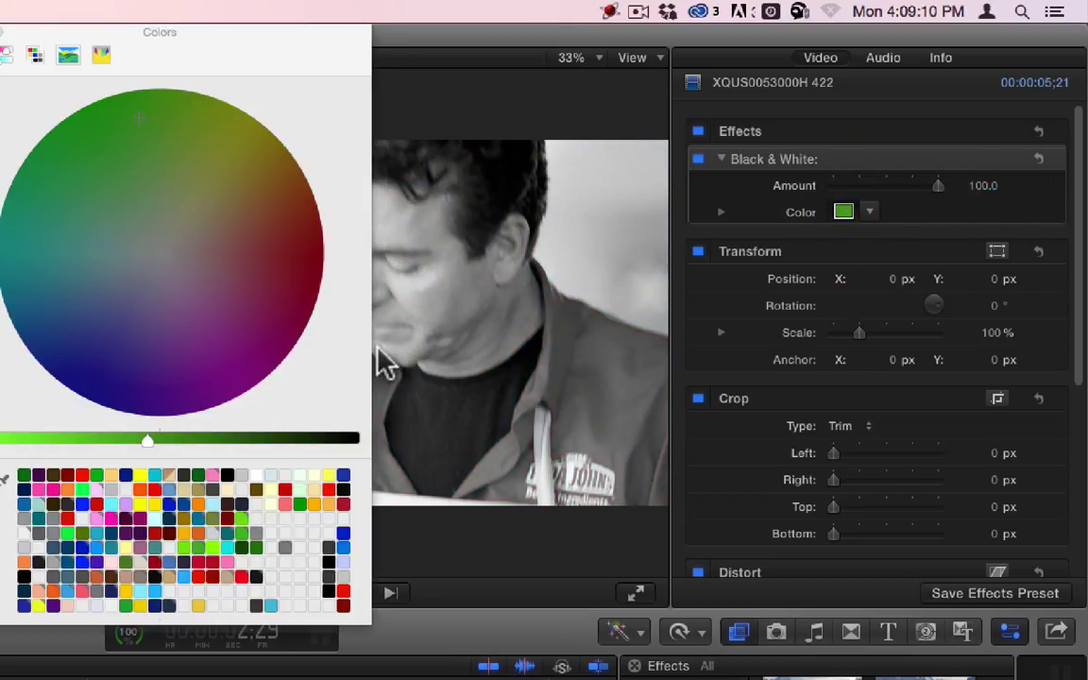
drag(145, 441, 48, 441)
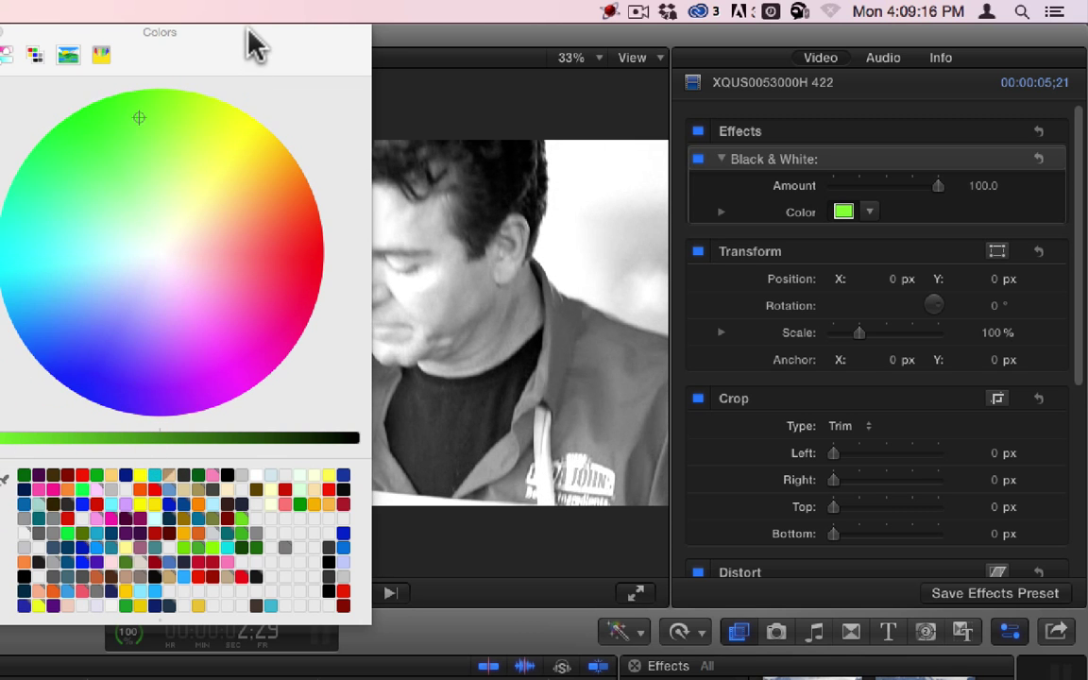
key(super+w)
click(27, 14)
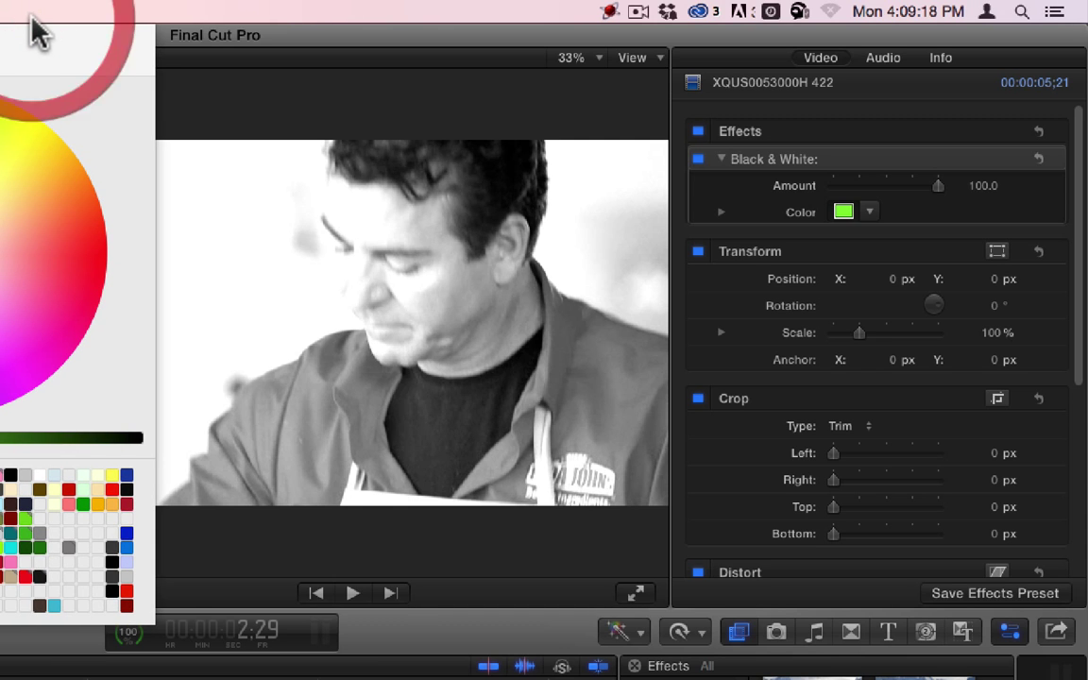
drag(29, 13, 309, 12)
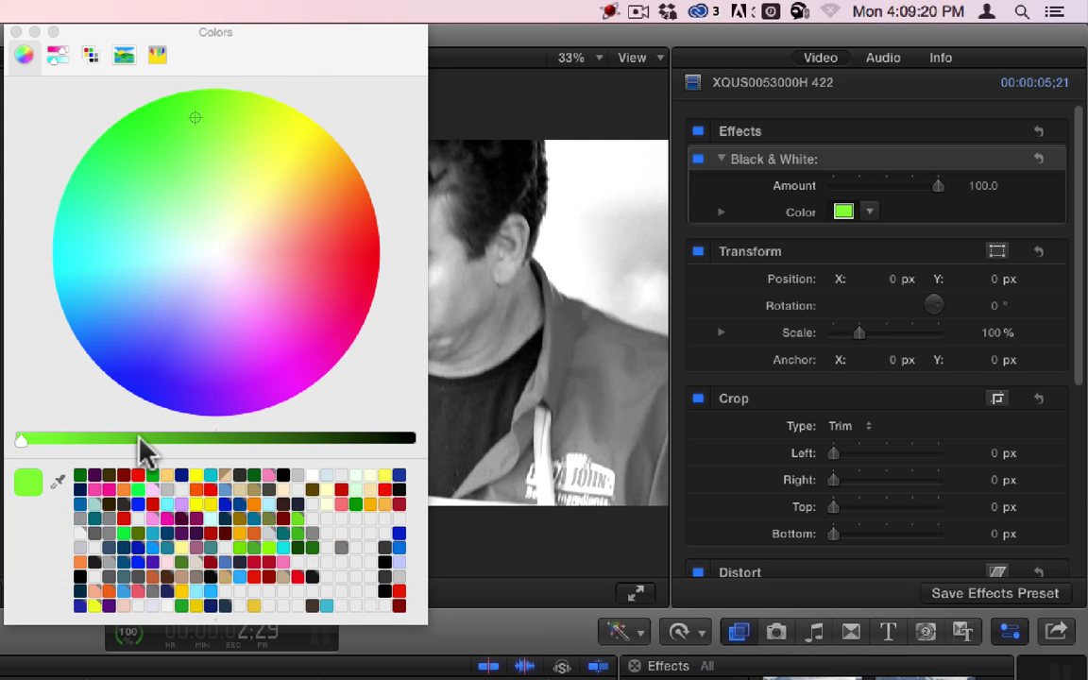
Pick pure green from the colour wheel's edge at full brightness.
mouse_move(138, 444)
mouse_down()
mouse_move(173, 444)
mouse_move(115, 437)
mouse_move(149, 437)
mouse_up()
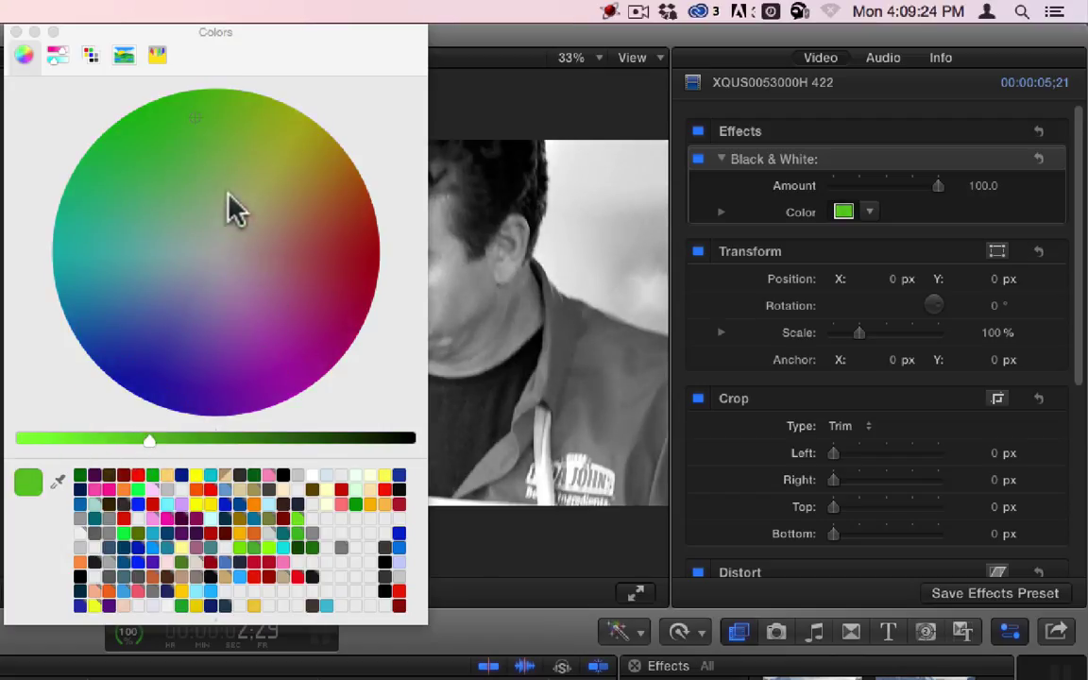
click(117, 79)
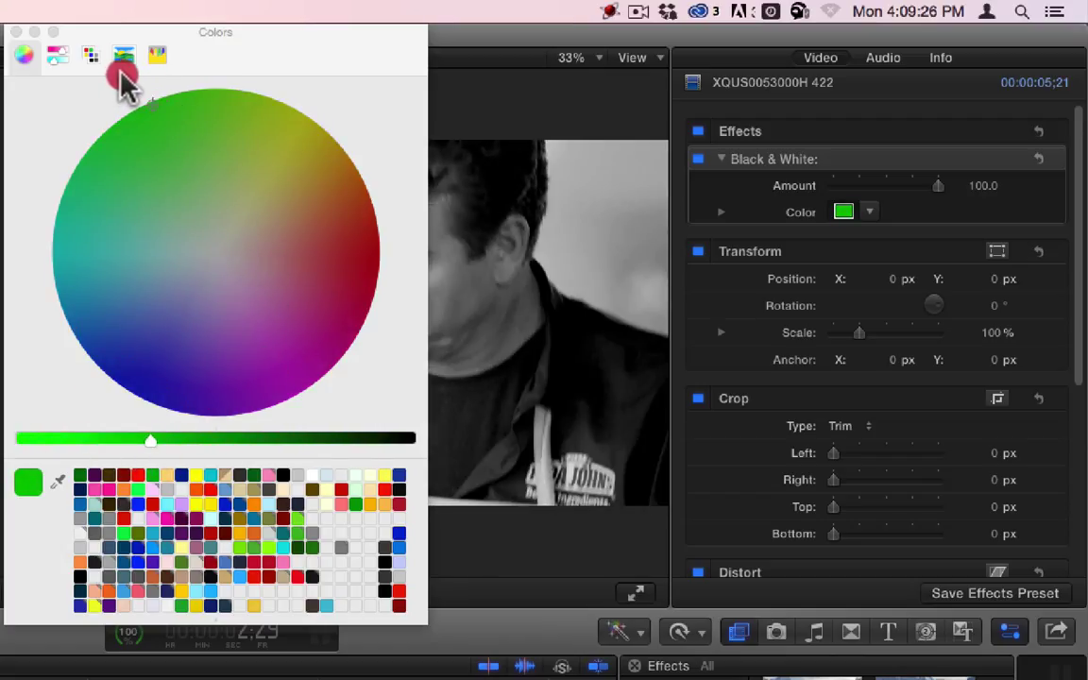
drag(149, 437, 21, 437)
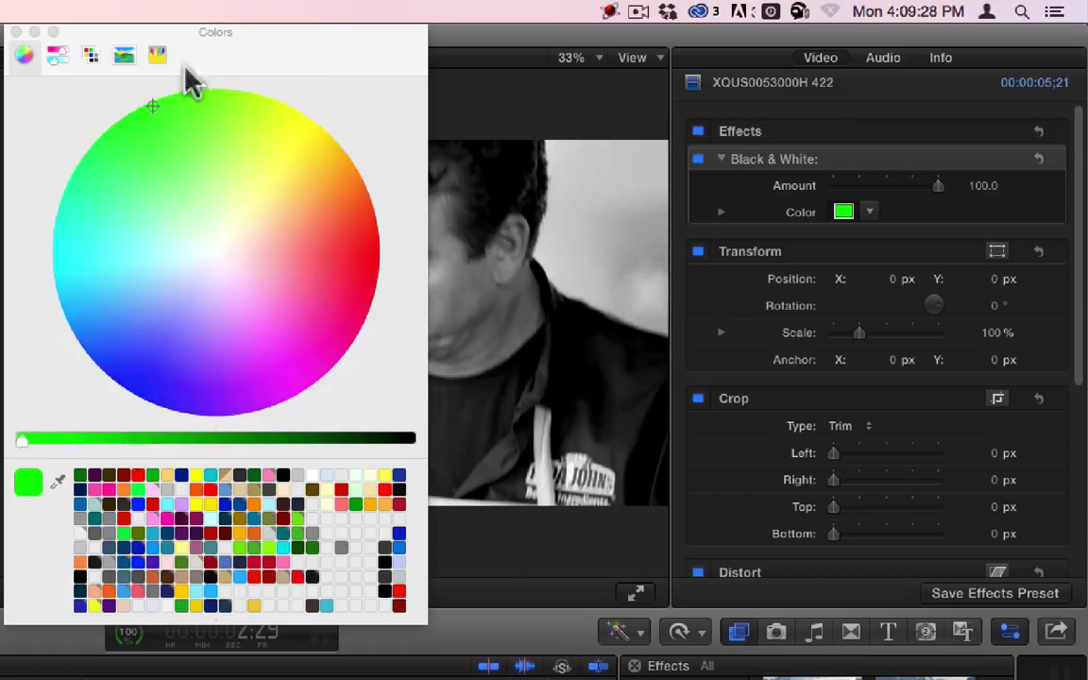
click(128, 106)
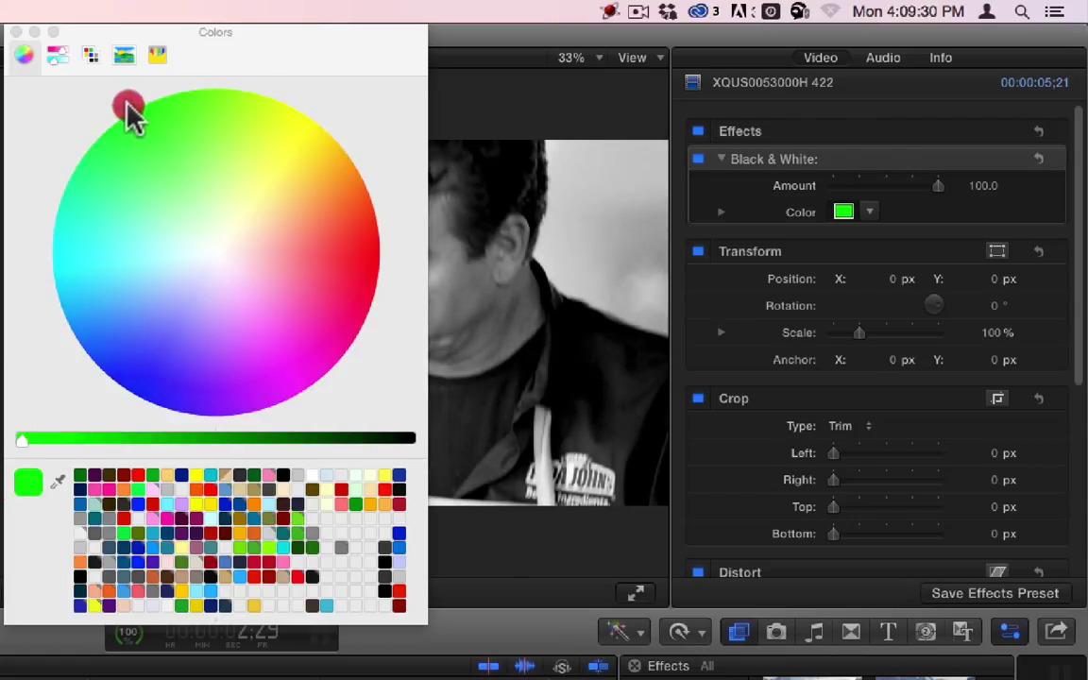
Switch the Colors window to RGB sliders and experiment with the red and blue values.
click(57, 56)
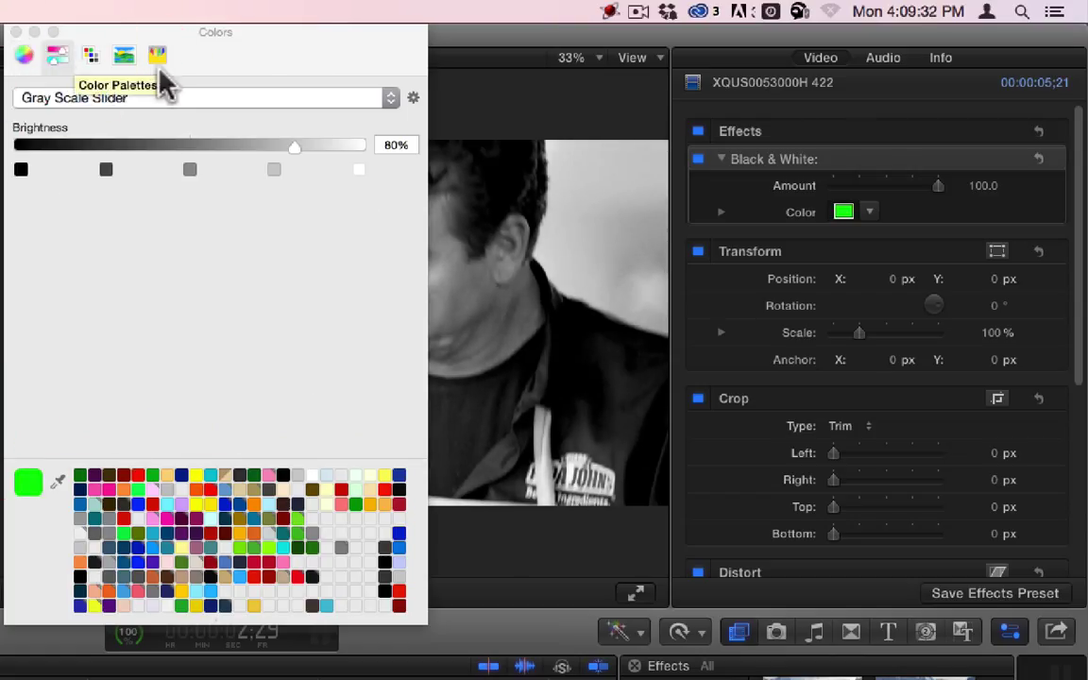
click(121, 95)
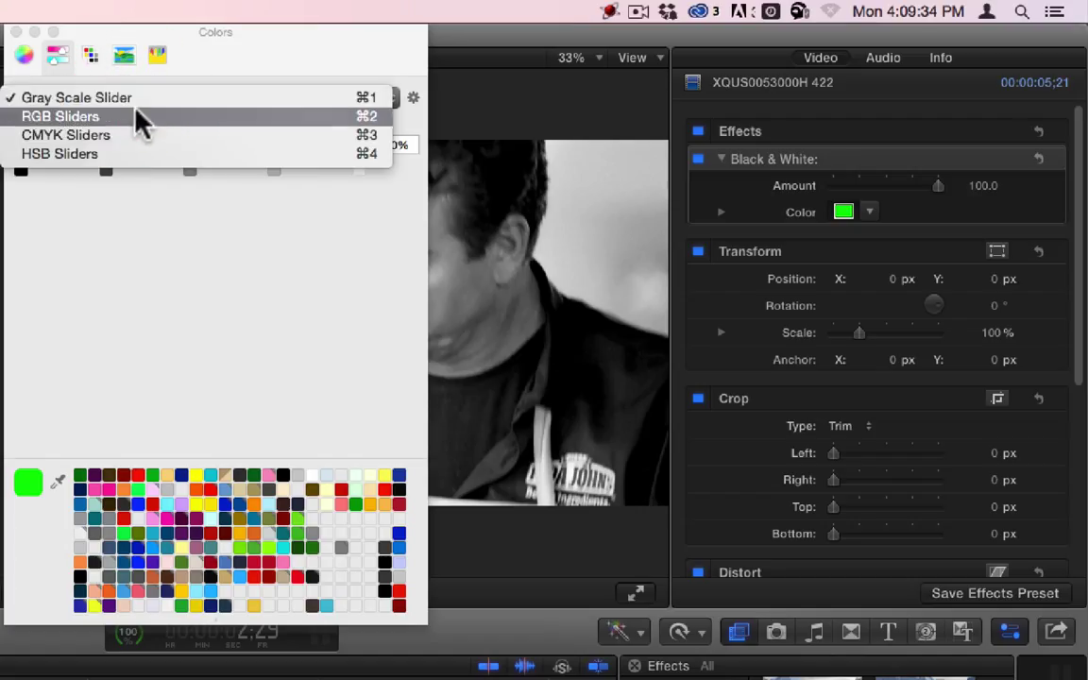
click(140, 119)
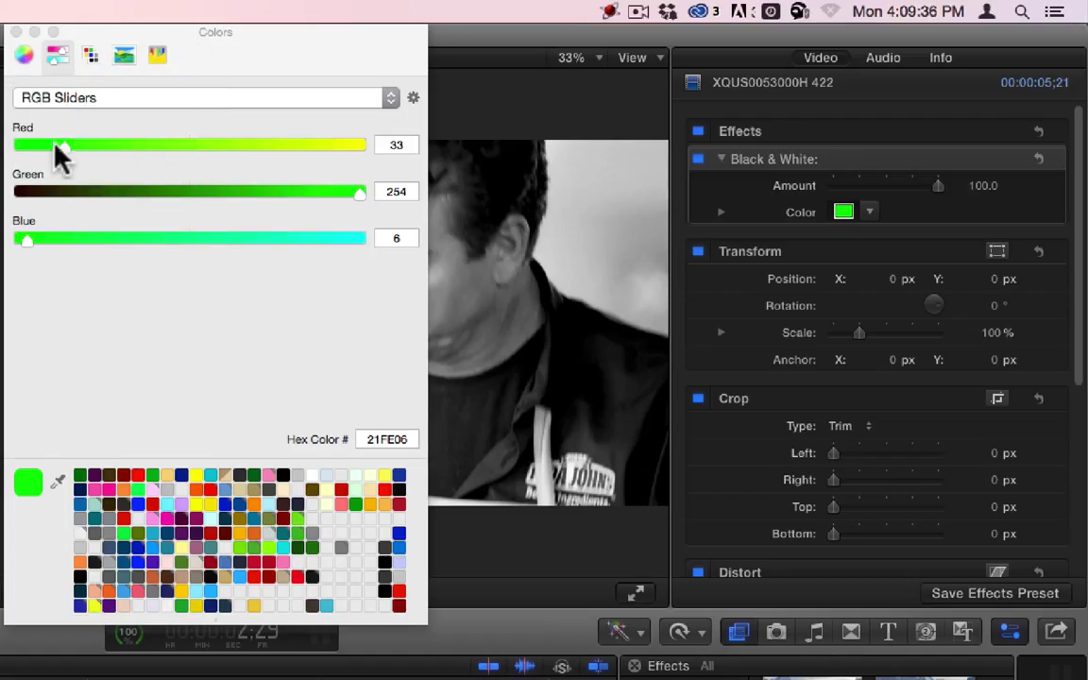
drag(59, 146, 416, 150)
drag(36, 238, 408, 236)
Set the RGB sliders to red 251, 0, 7 (hex FB0007) and confirm the blue value.
drag(367, 64, 285, 29)
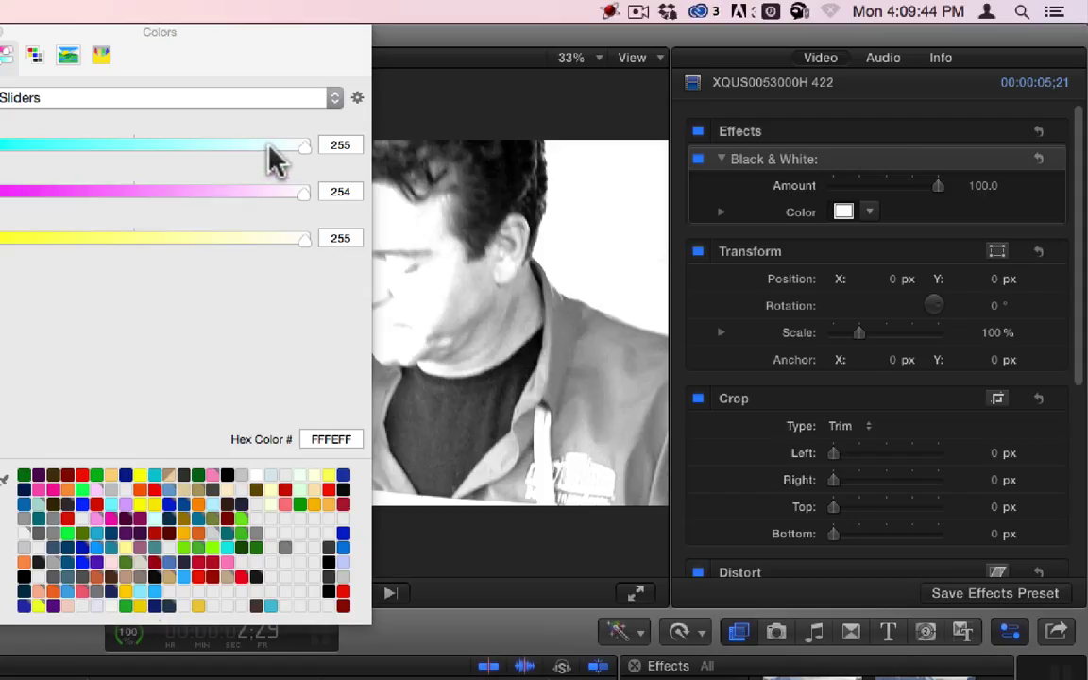
drag(267, 147, 317, 147)
drag(309, 196, 0, 194)
drag(200, 238, 9, 239)
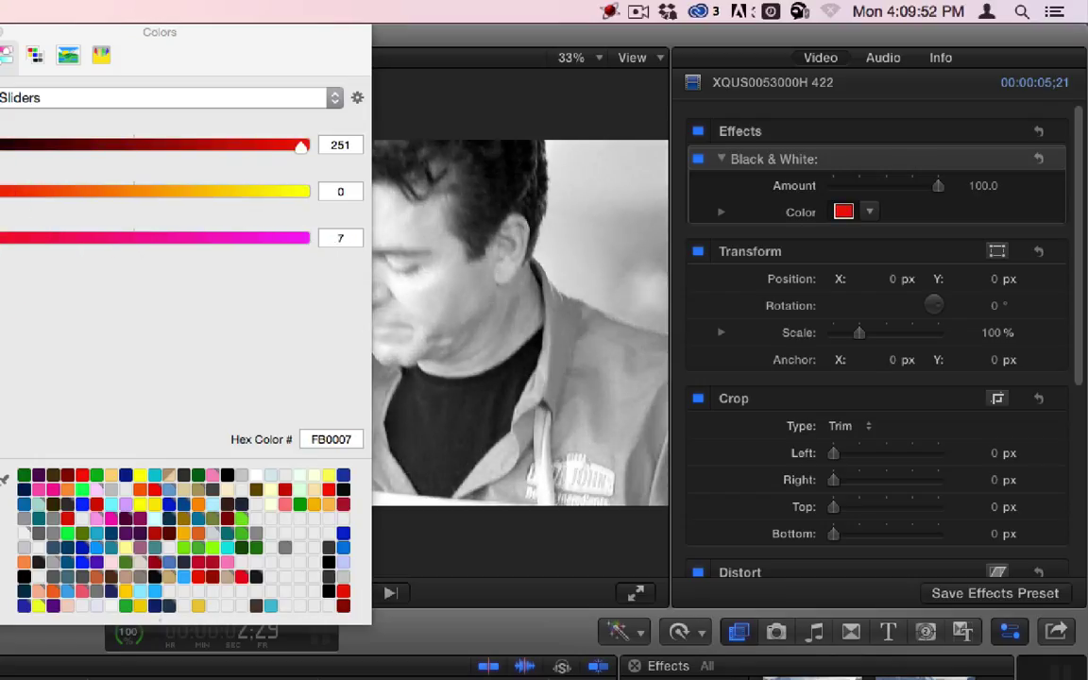
double_click(329, 237)
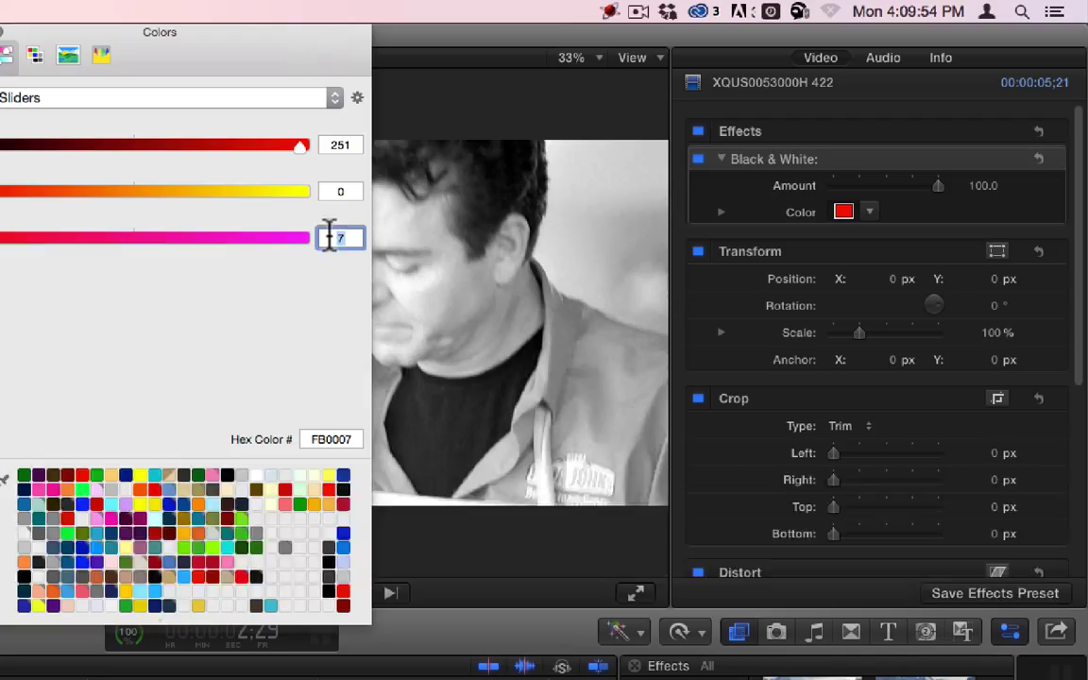
key(Return)
drag(312, 37, 180, 533)
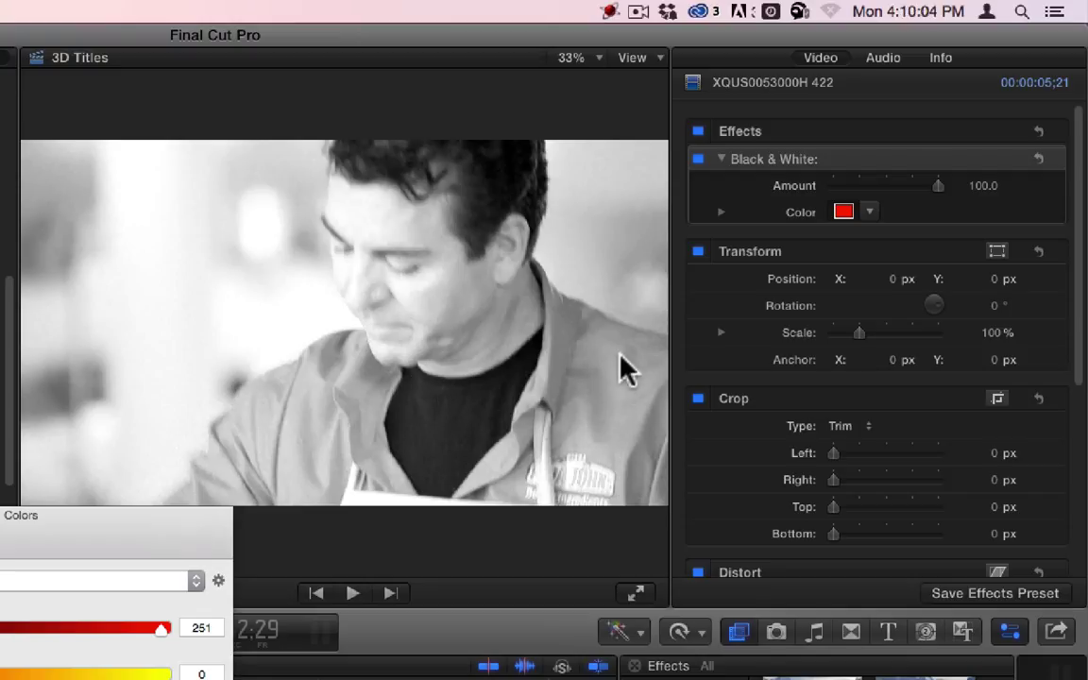
drag(939, 185, 1027, 186)
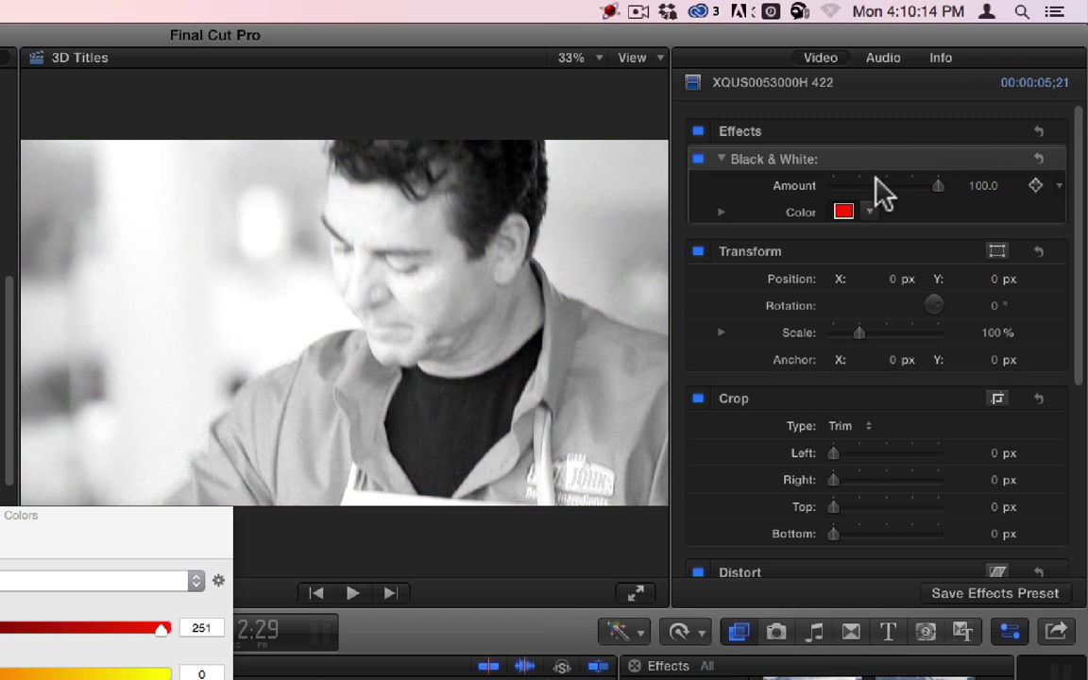
drag(879, 189, 1056, 196)
drag(61, 529, 158, 114)
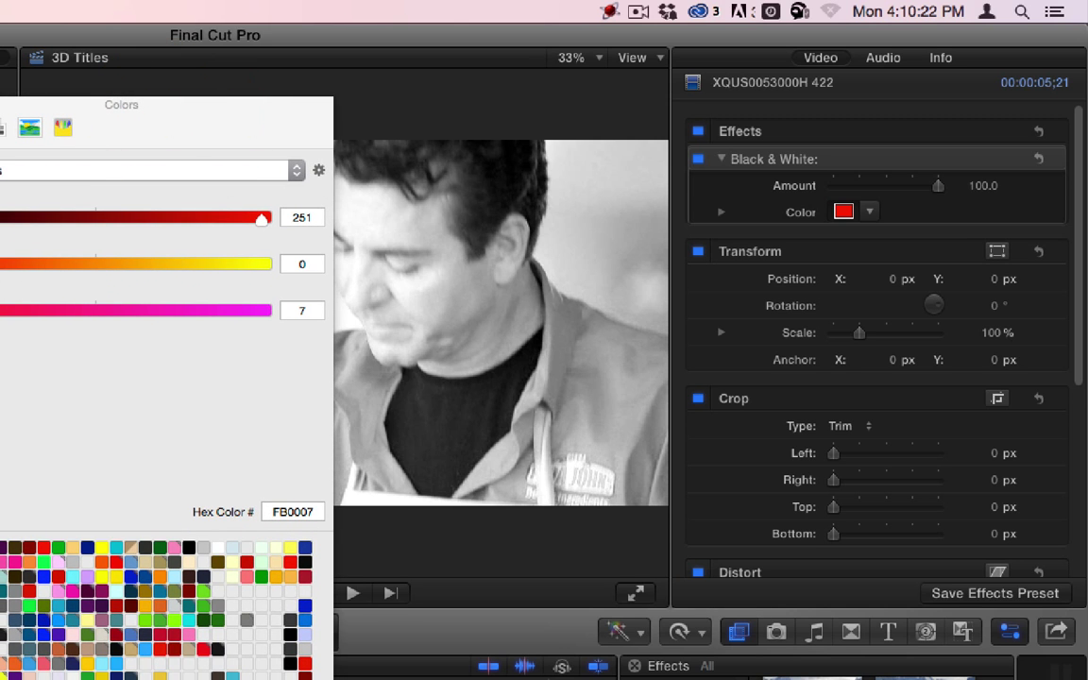
Raise Green to 254 and lower Red to 33, then compare the clip at weaker and full Amount.
click(138, 267)
drag(138, 268, 266, 273)
drag(261, 220, 0, 226)
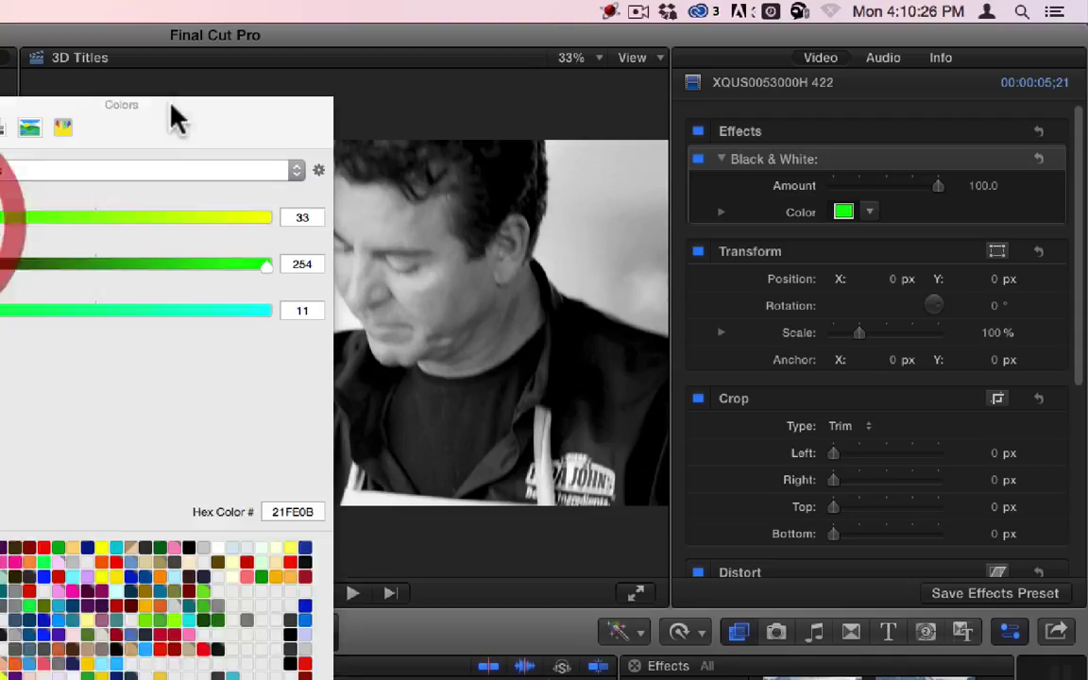
drag(170, 109, 130, 462)
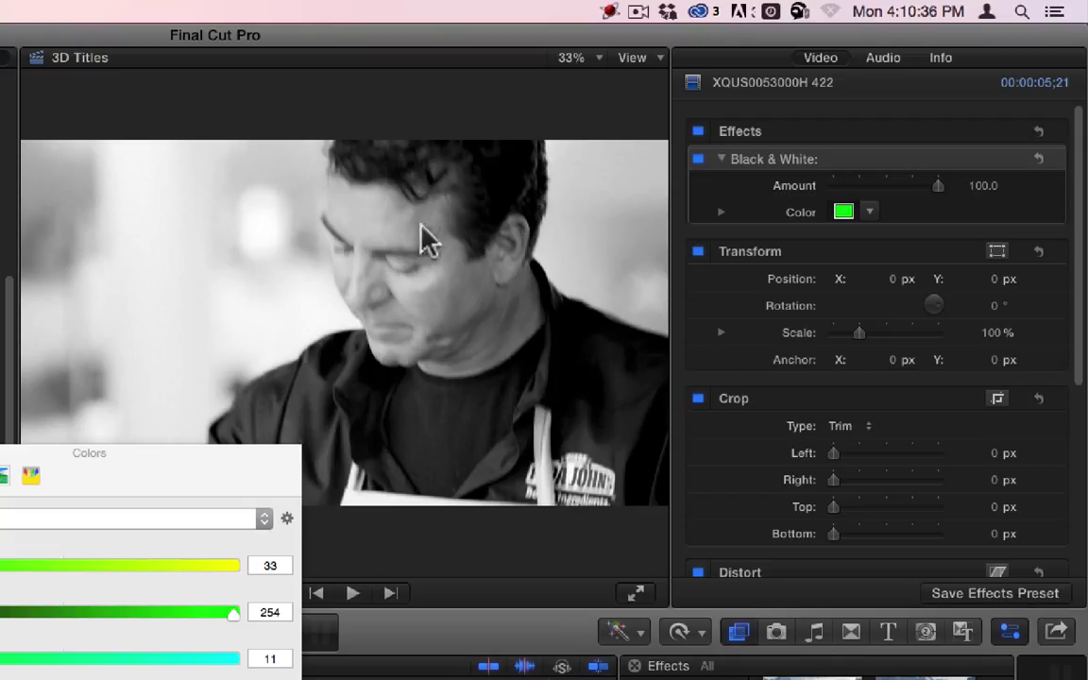
drag(938, 184, 983, 189)
Set the Black & White effect colour to pure blue, RGB 0, 0, 255.
drag(225, 485, 353, 138)
drag(86, 260, 23, 271)
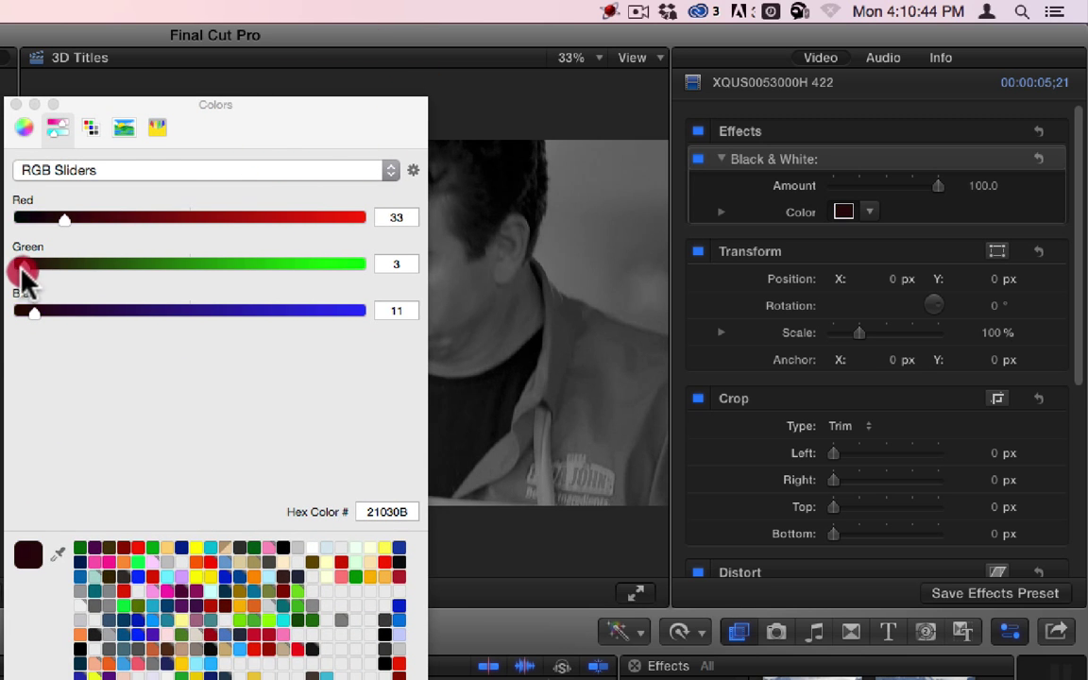
drag(34, 312, 378, 310)
drag(64, 219, 5, 228)
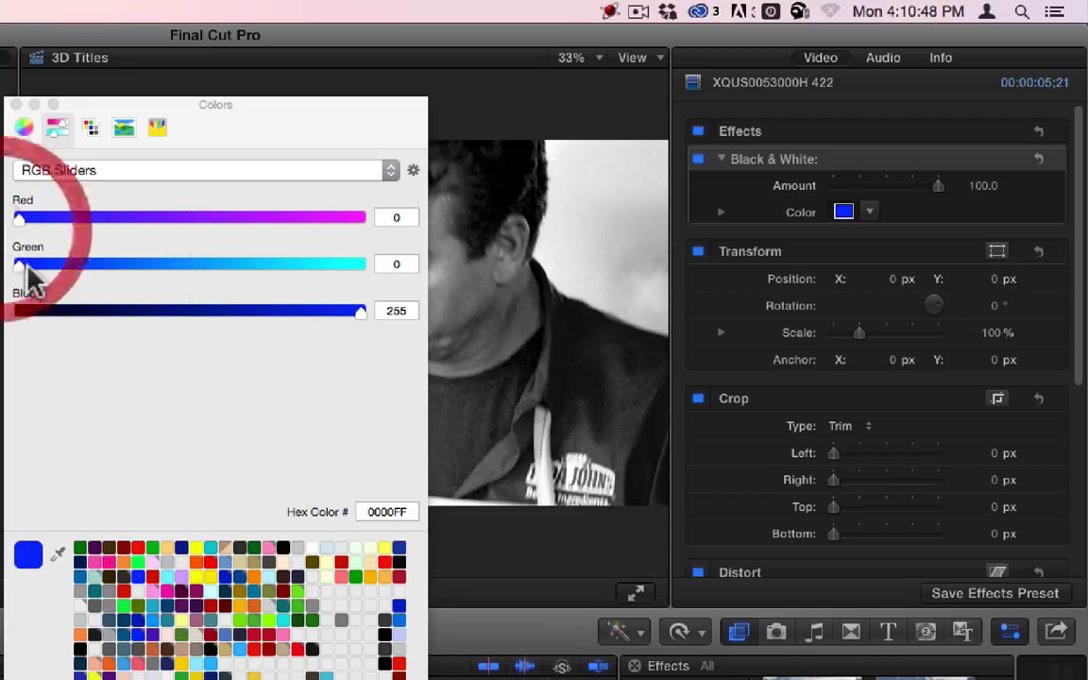
drag(217, 108, 0, 506)
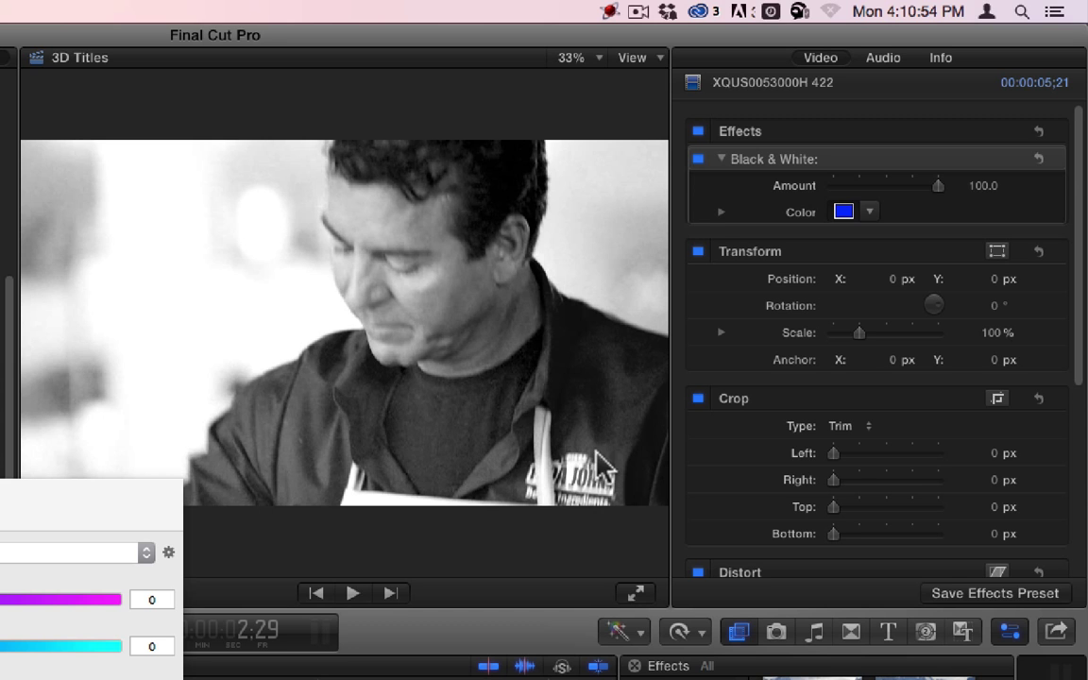
Blend Black & White to about half, then delete the effect from the clip.
click(935, 186)
drag(933, 185, 1025, 191)
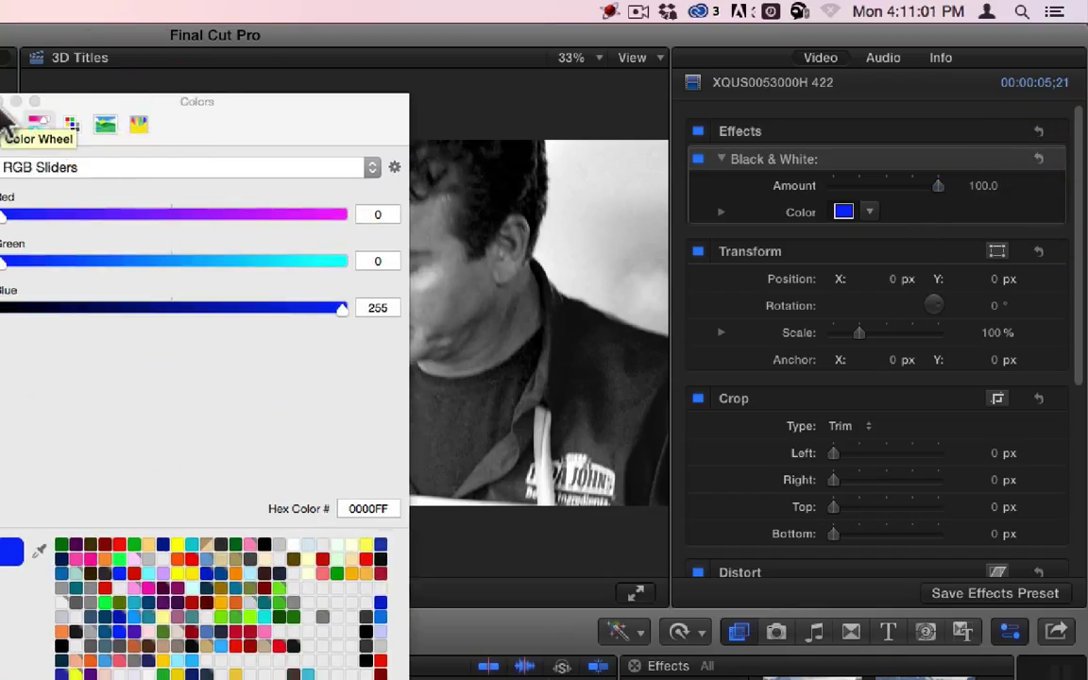
click(7, 106)
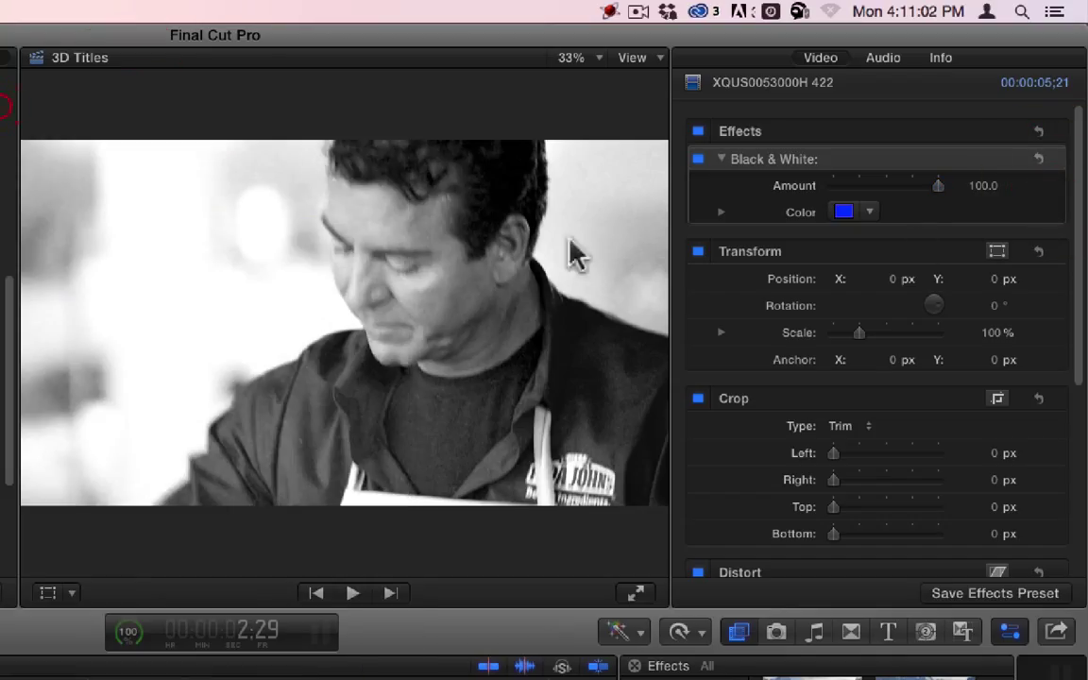
click(801, 165)
key(BackSpace)
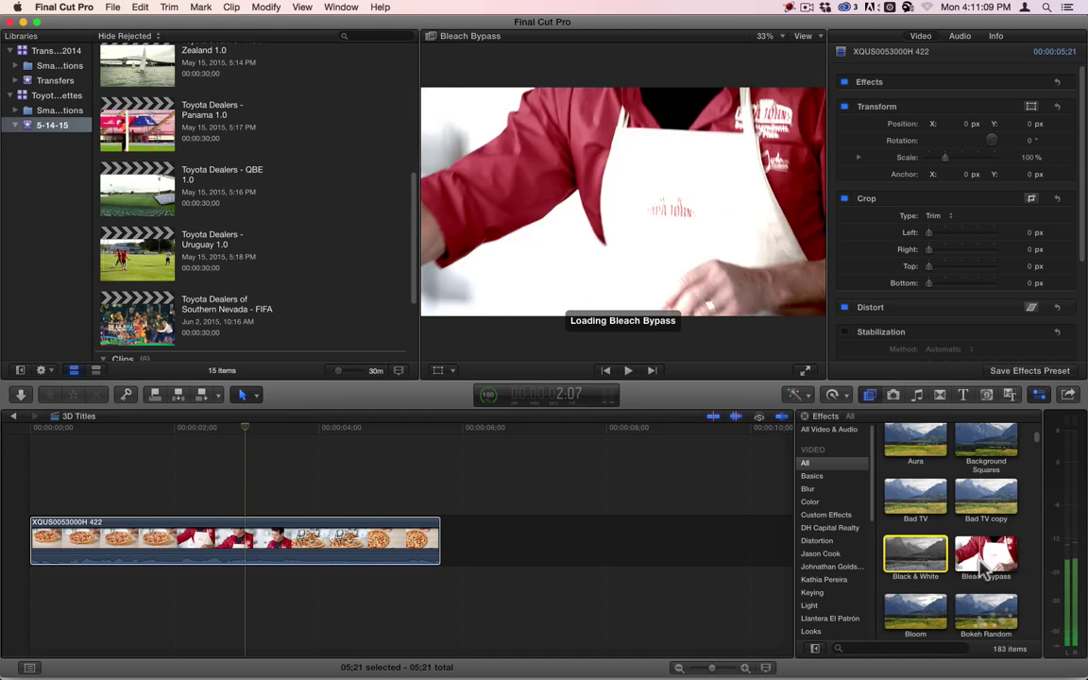
Apply Bleach Bypass to the pizza clip and review it around the signature shot.
drag(984, 553, 416, 546)
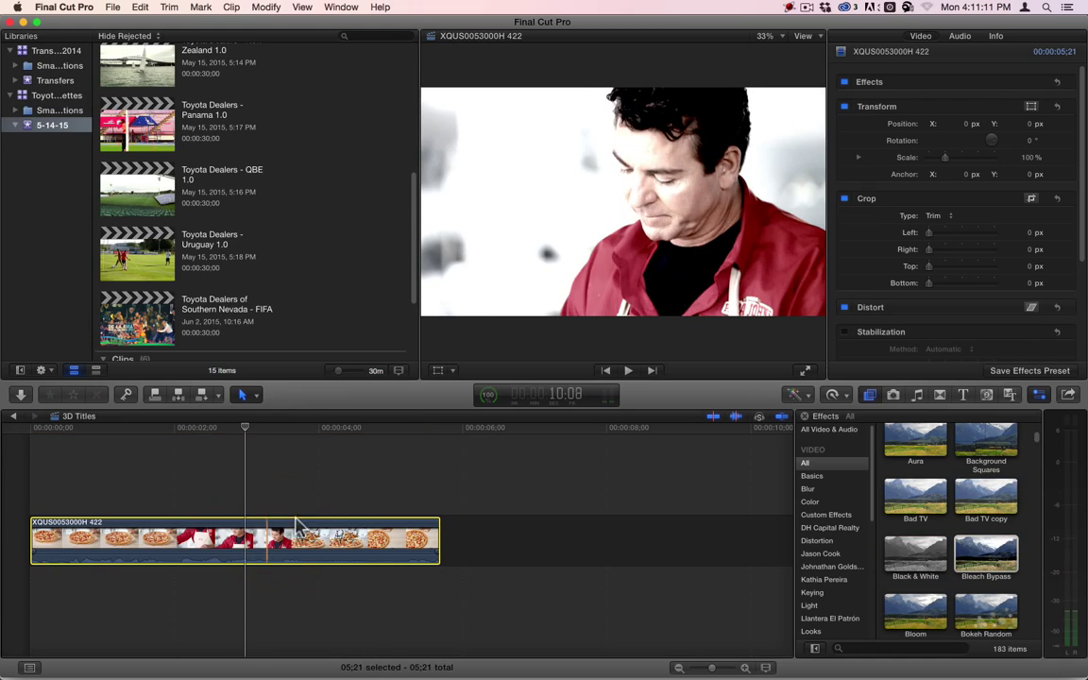
click(270, 428)
drag(271, 433, 346, 433)
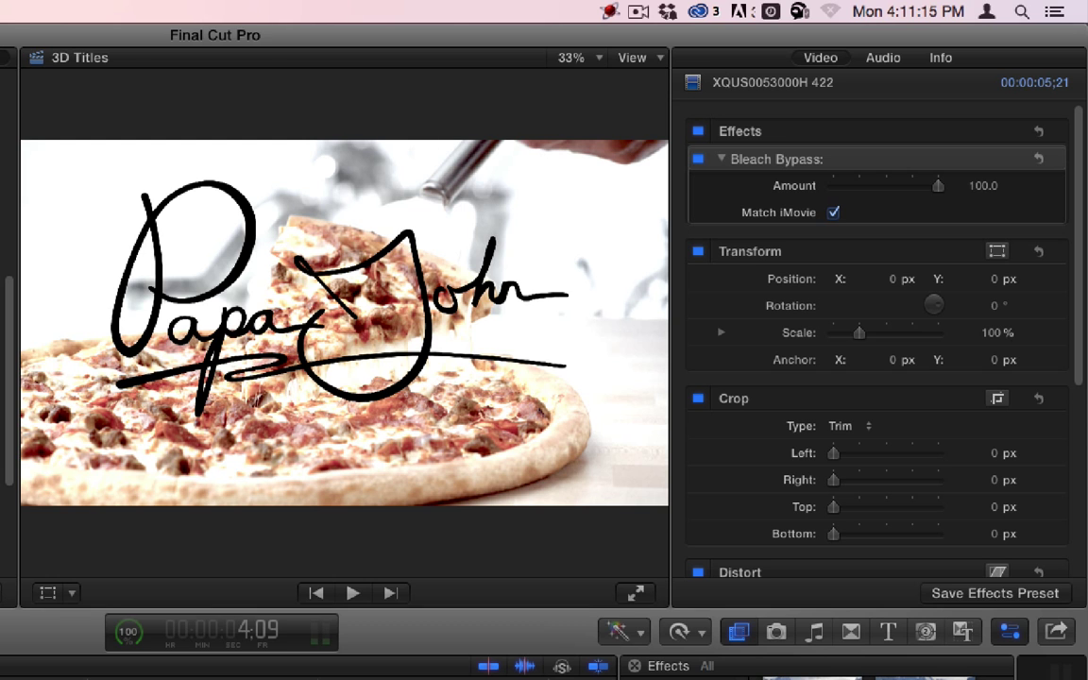
key(j)
key(j)
key(l)
key(l)
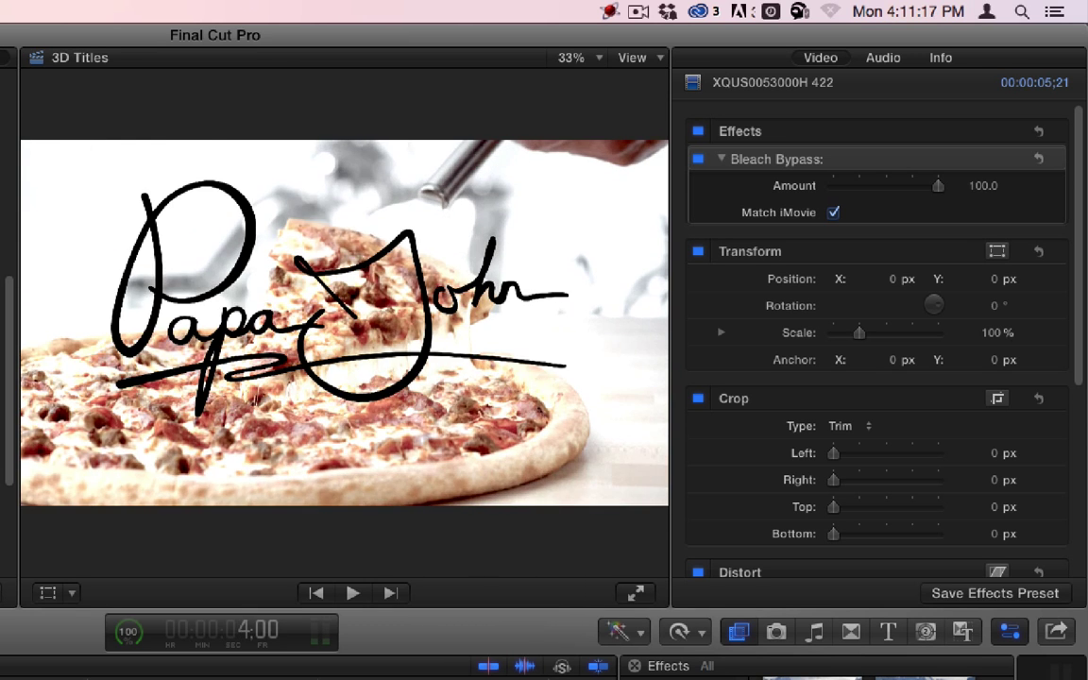
key(j)
key(j)
key(l)
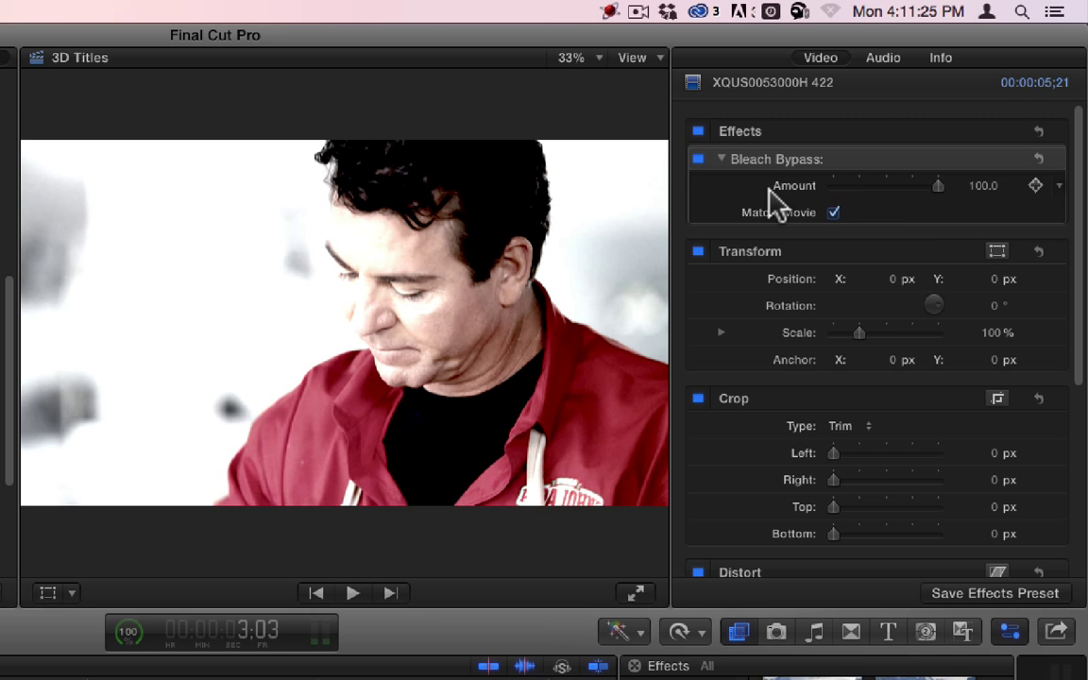
Set the Bleach Bypass Amount to 39.22 and uncheck Match iMovie.
drag(939, 187, 878, 187)
drag(832, 187, 948, 180)
mouse_move(939, 185)
mouse_down()
mouse_move(830, 185)
mouse_move(938, 185)
mouse_up()
click(833, 212)
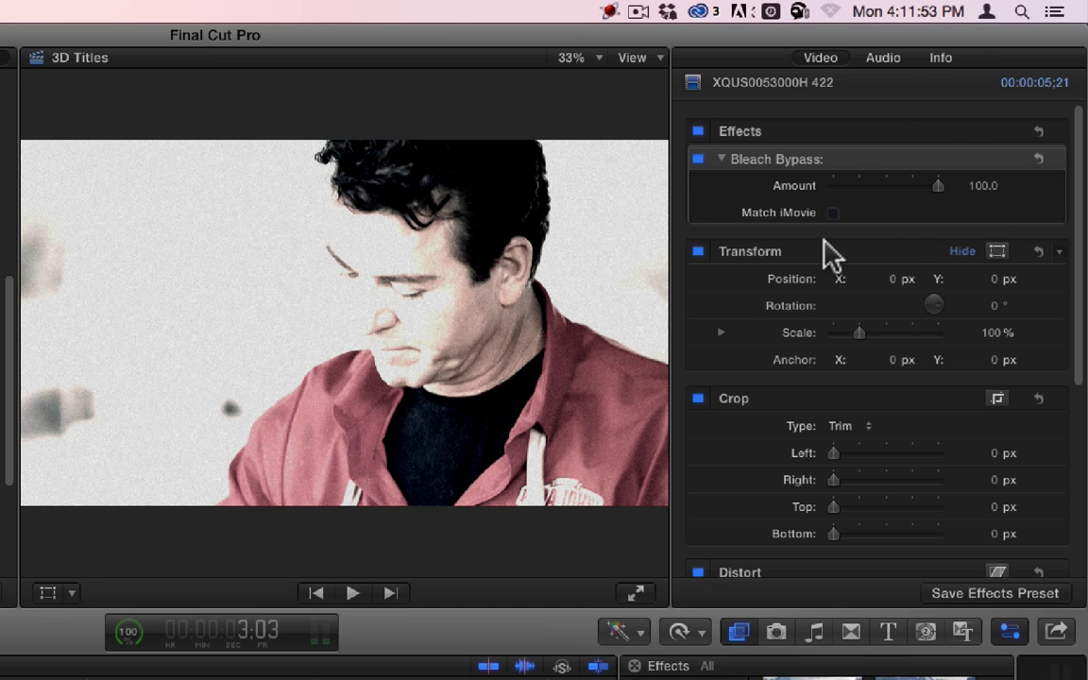
Re-enable Match iMovie, return Bleach Bypass Amount to 100, then render and preview the clip.
drag(933, 185, 854, 200)
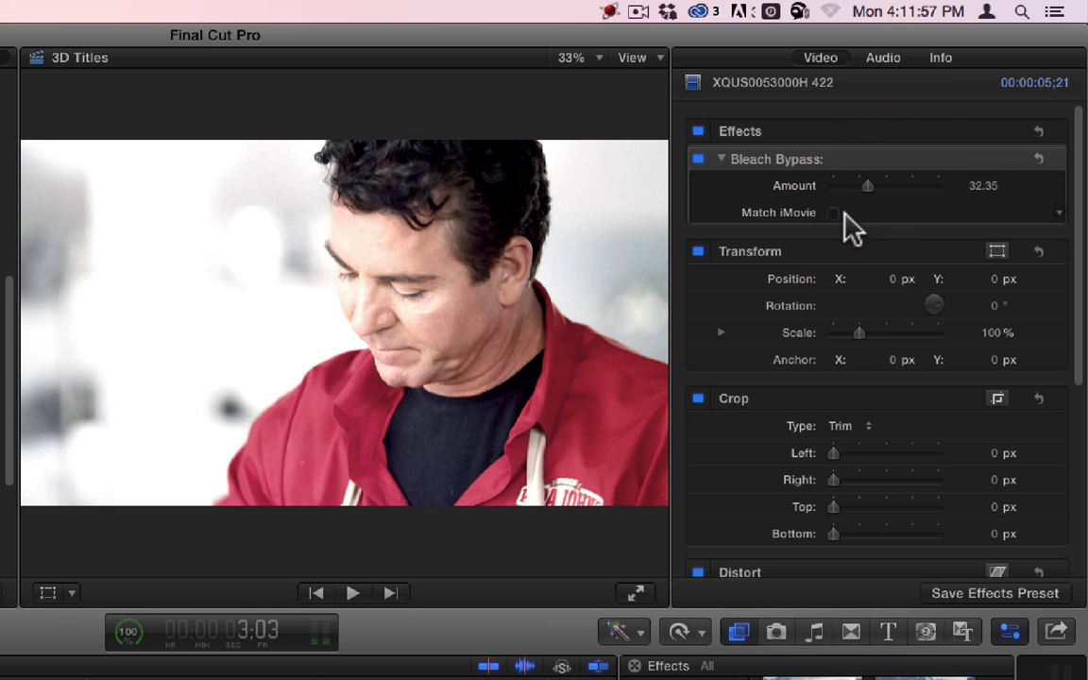
click(832, 212)
key(space)
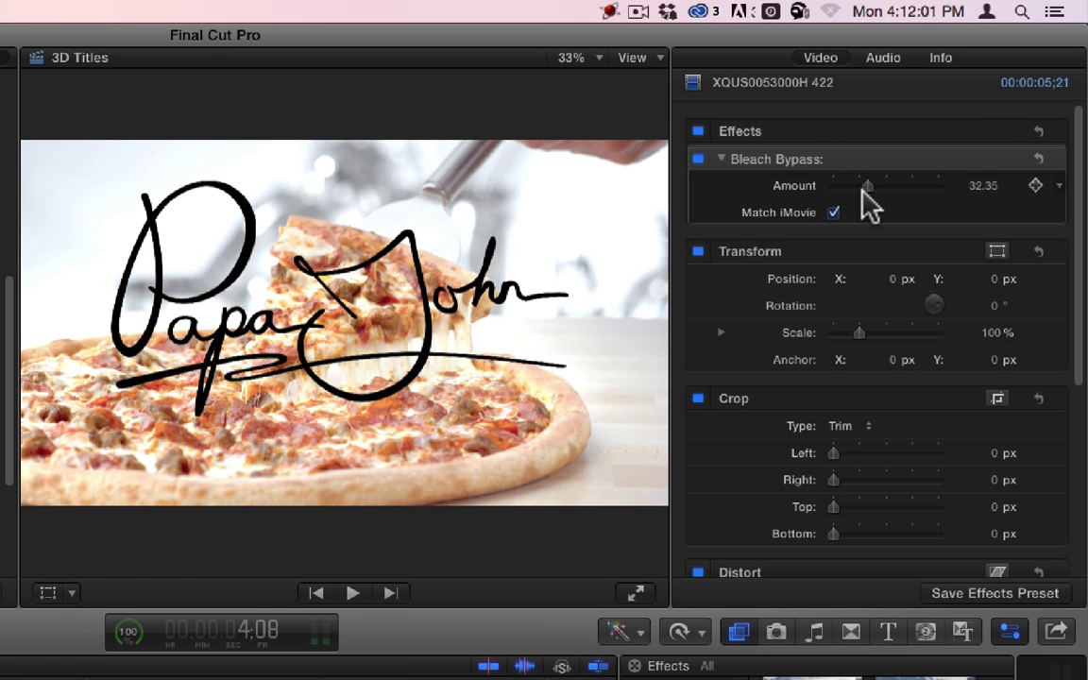
drag(865, 187, 983, 194)
key(ctrl+r)
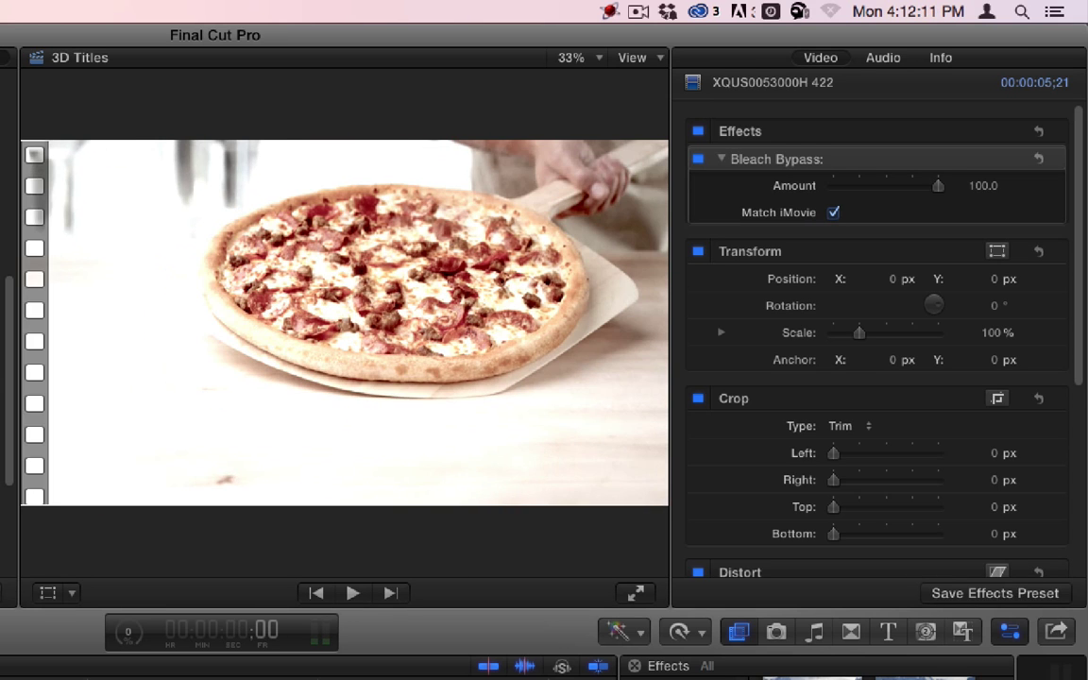
key(space)
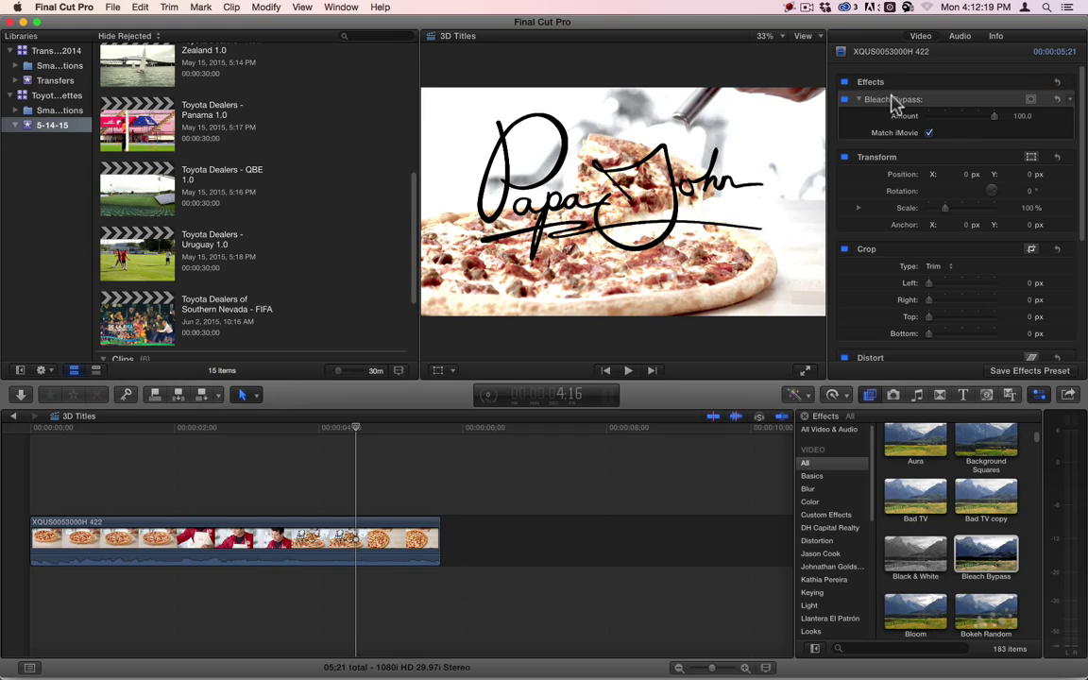
Replace Bleach Bypass with Bloom and set its Amount to 42.65.
key(BackSpace)
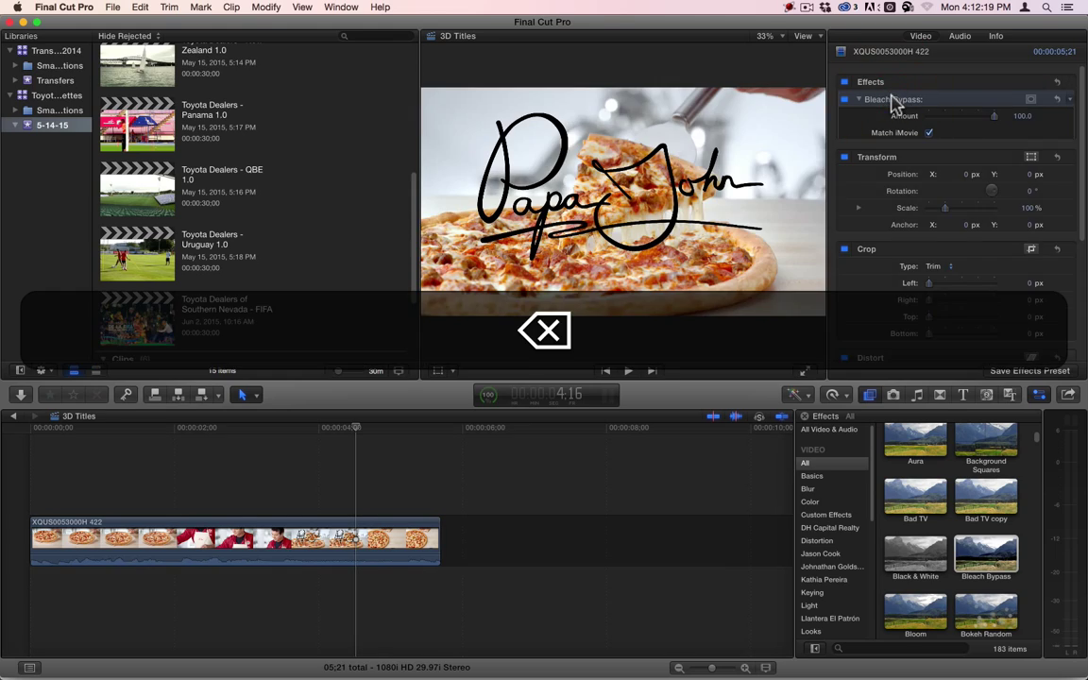
drag(915, 609, 301, 539)
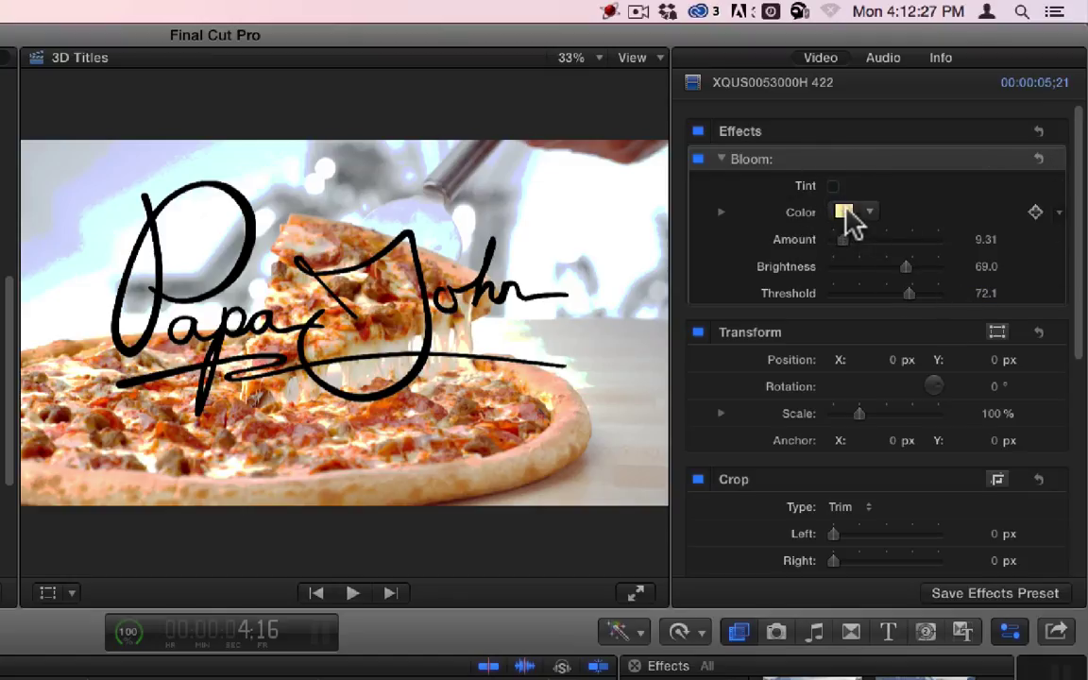
drag(861, 239, 980, 239)
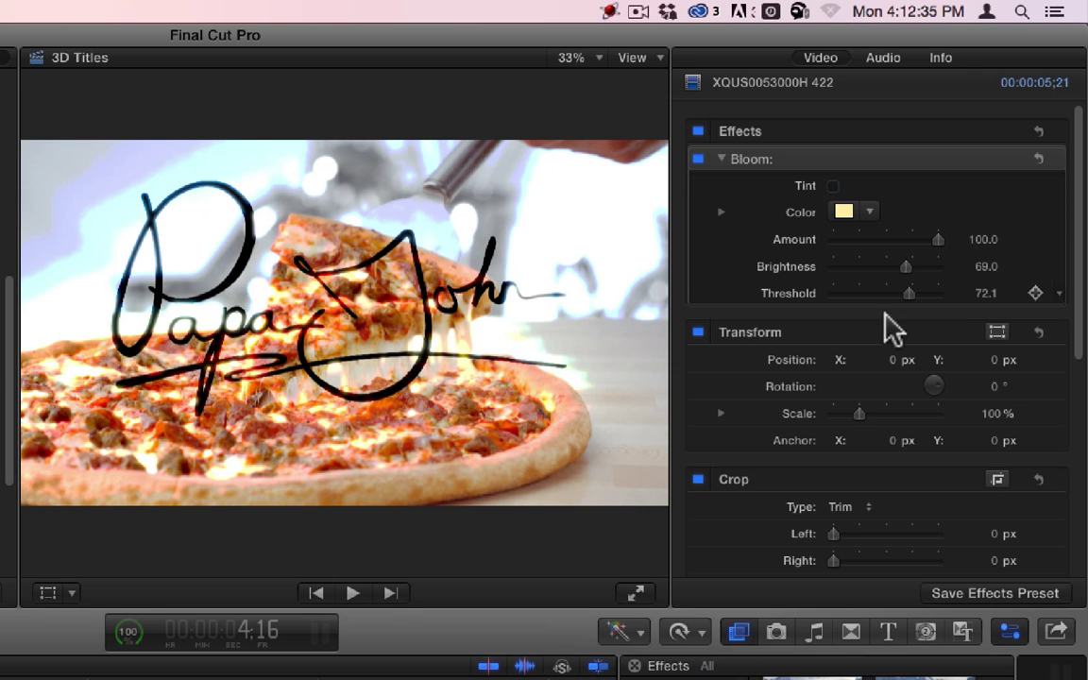
drag(949, 242, 926, 236)
Set Bloom Brightness to 81 and Threshold to 66.
drag(908, 293, 821, 340)
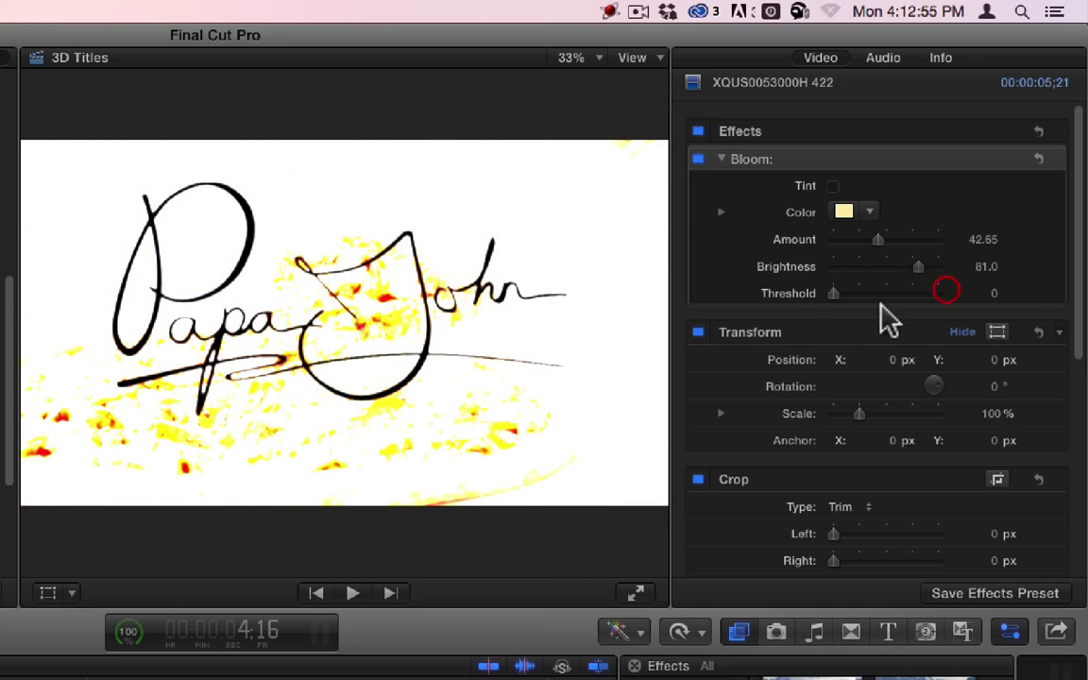
drag(918, 268, 991, 269)
drag(871, 293, 901, 287)
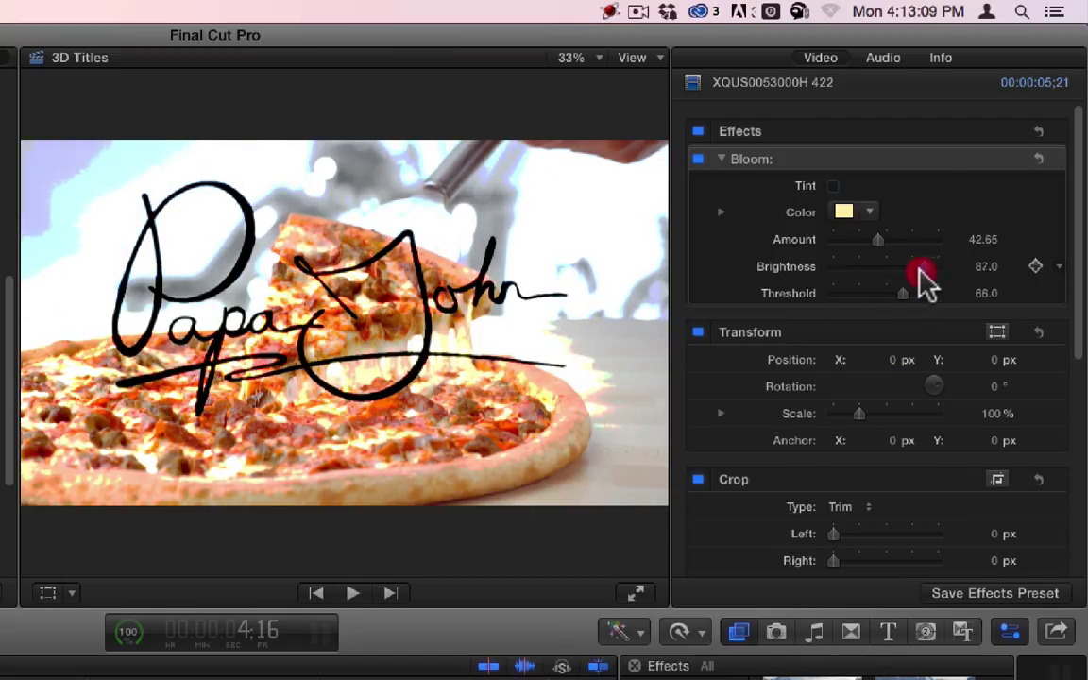
Pick a blue Bloom colour from the colour wheel.
click(845, 214)
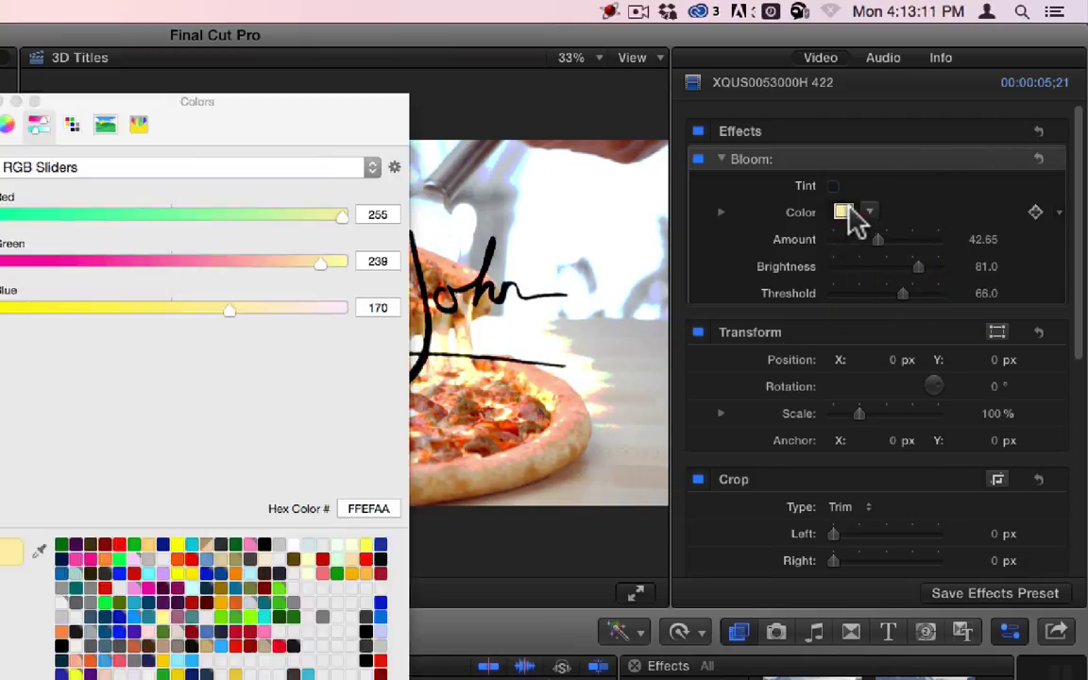
click(5, 126)
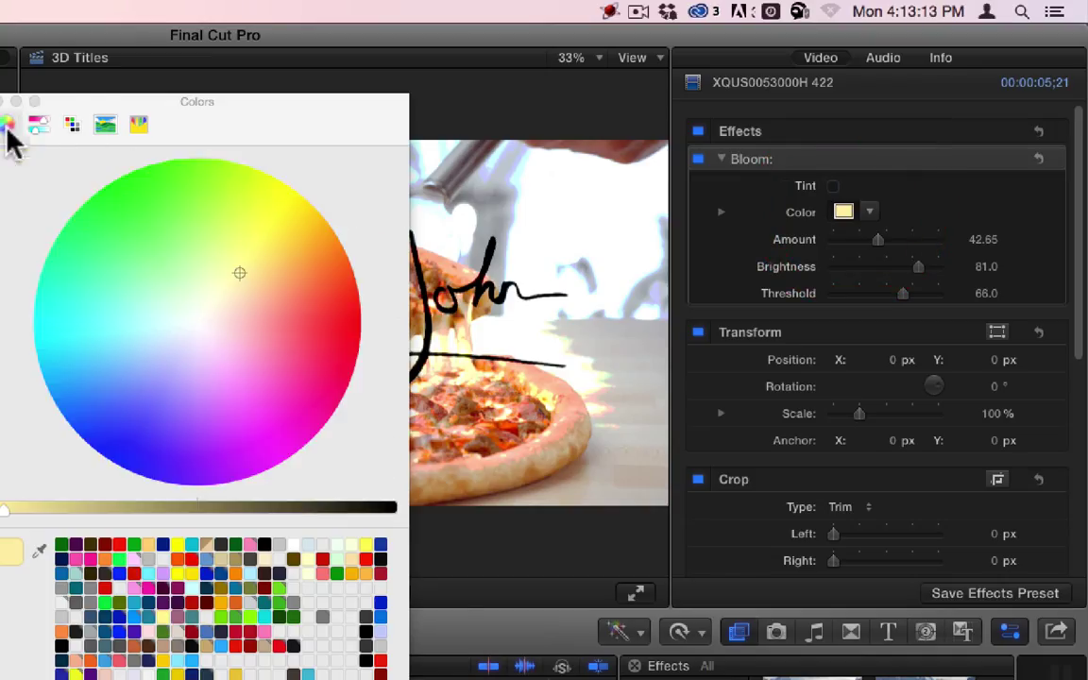
drag(187, 101, 916, 316)
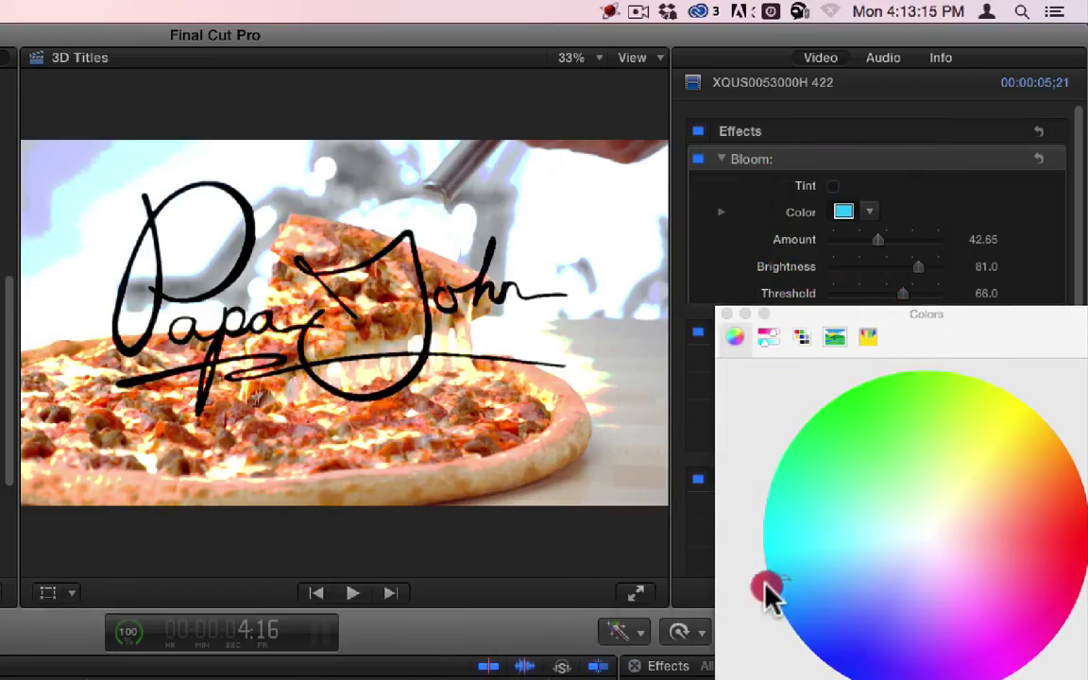
drag(866, 577, 1016, 472)
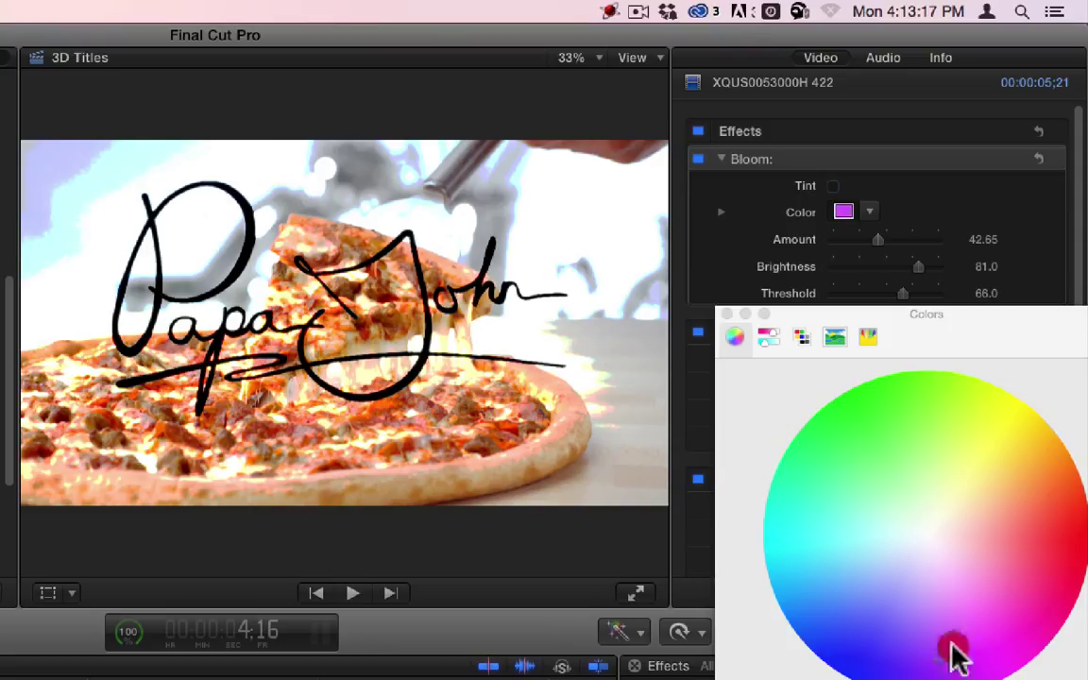
drag(820, 642, 985, 632)
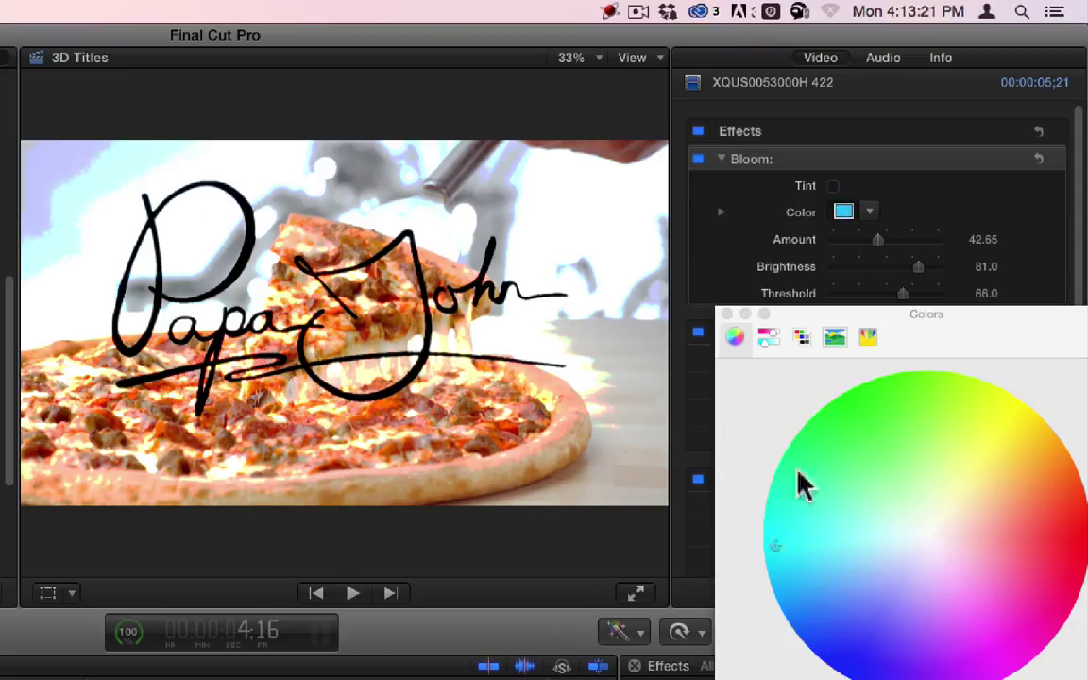
click(1024, 506)
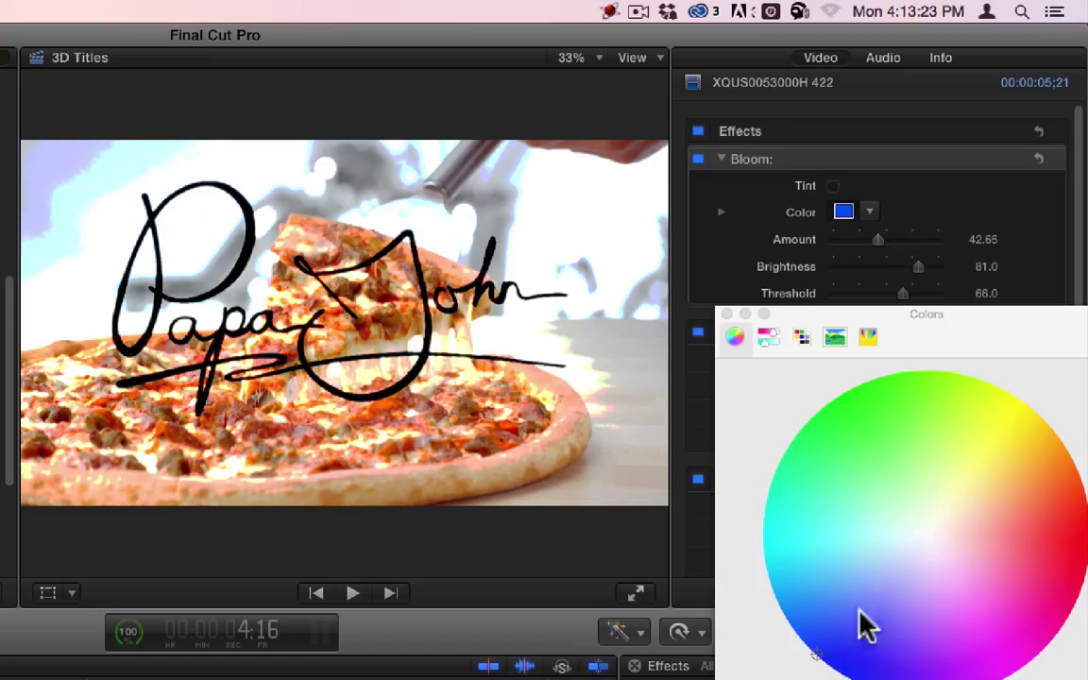
click(727, 313)
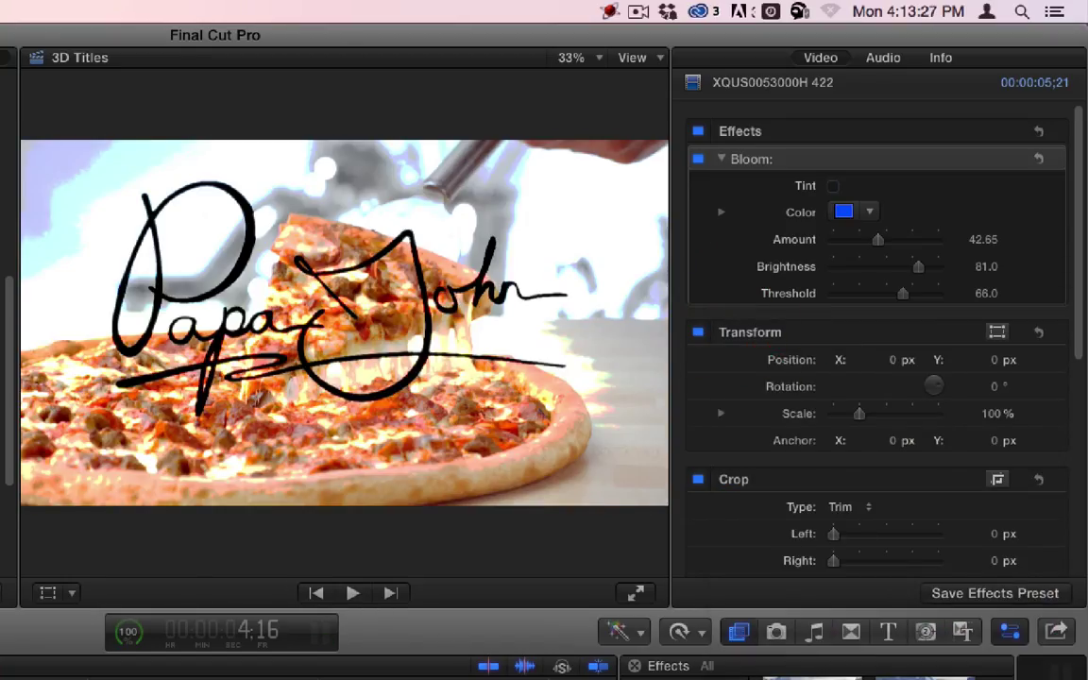
Save the project, render the effects and play the clip from the start.
key(super+s)
key(ctrl+super+a)
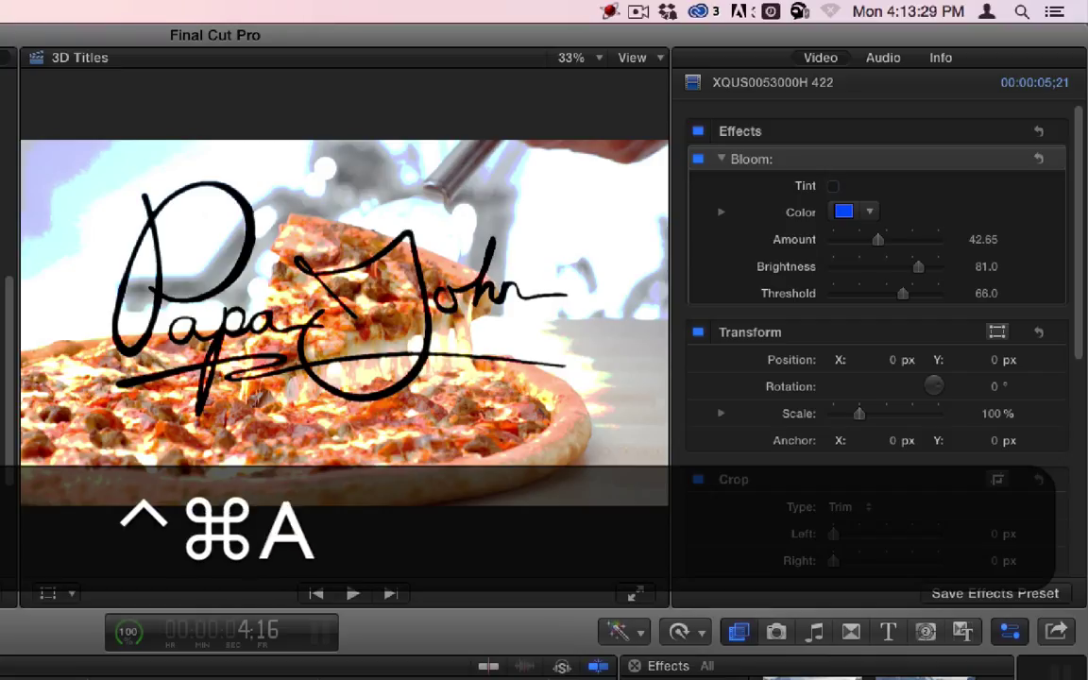
key(ctrl+super+r)
key(ctrl+r)
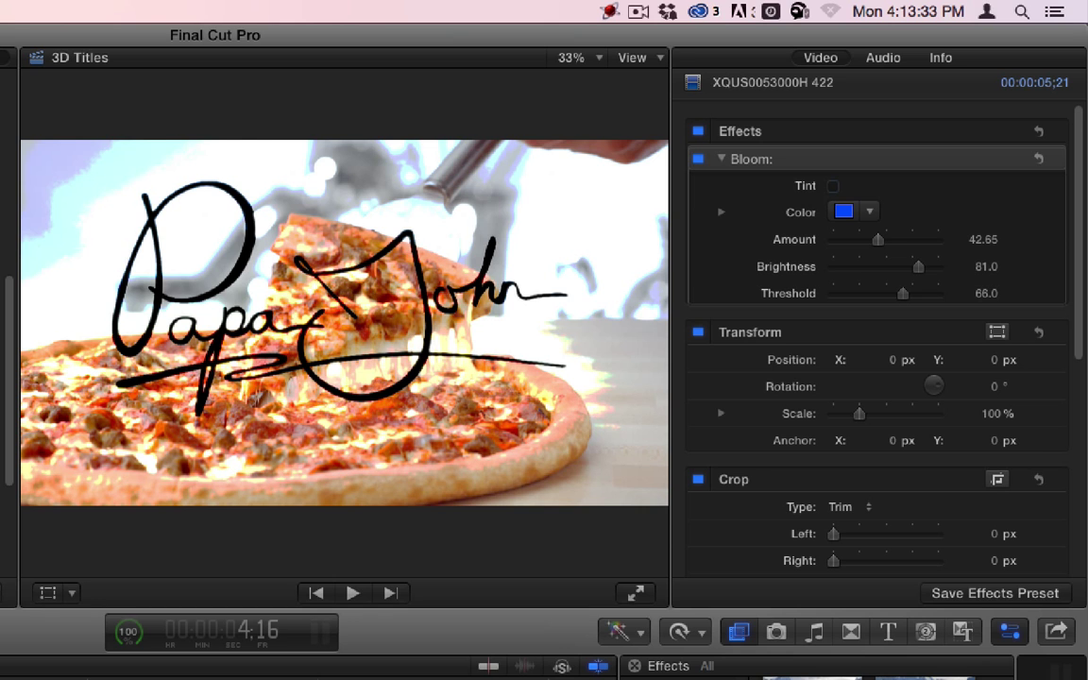
key(Home)
key(space)
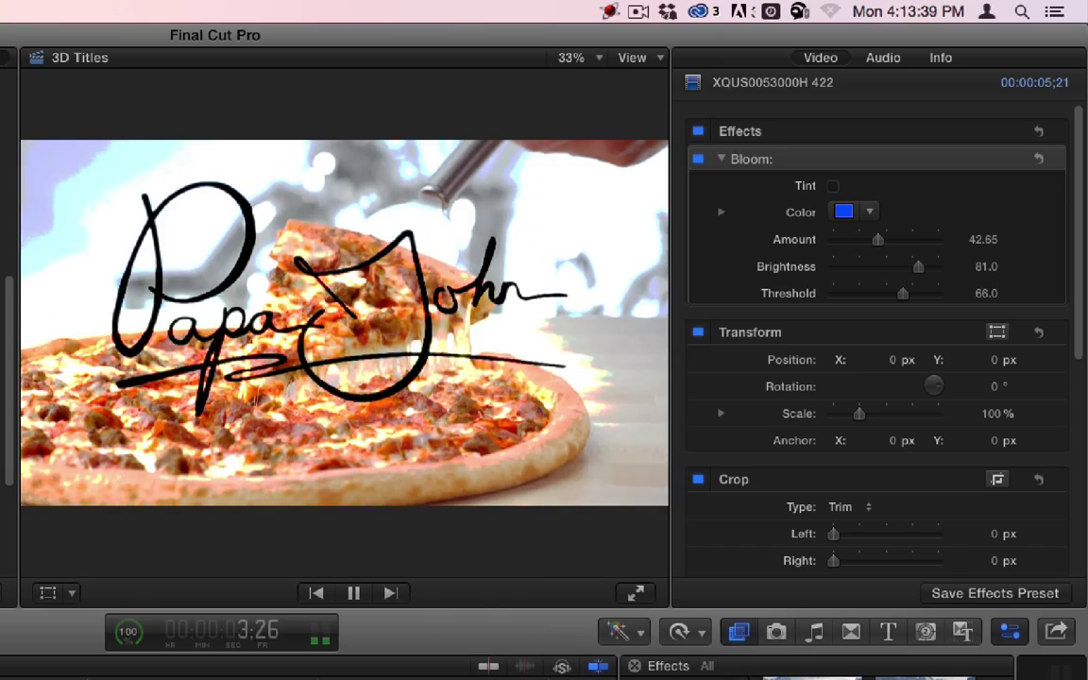
key(space)
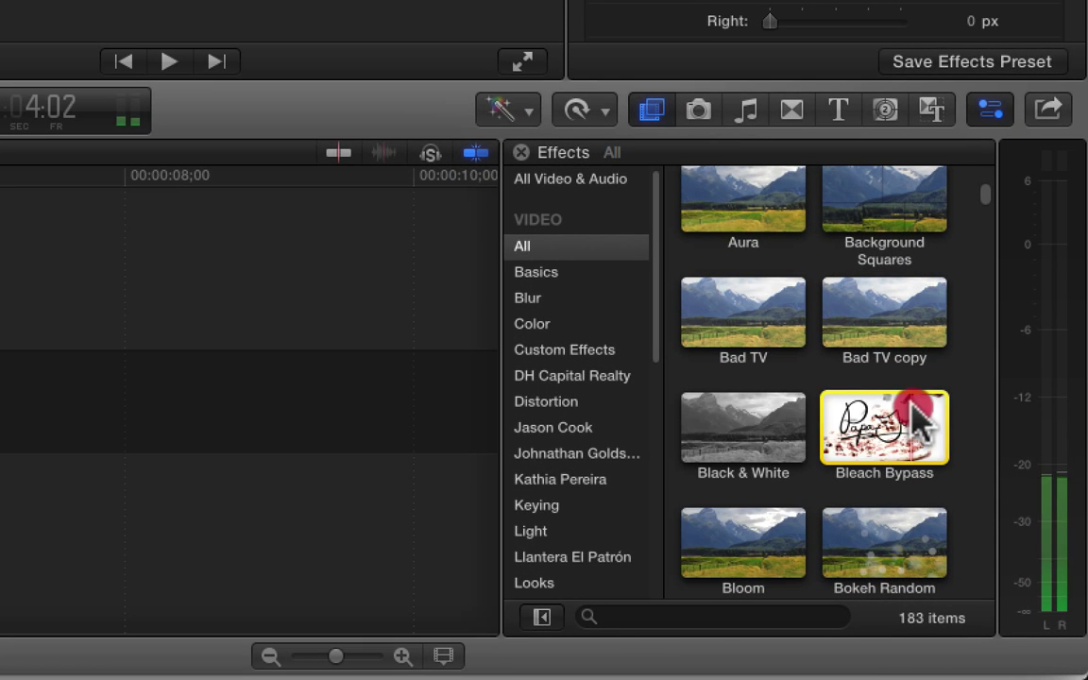
Skim the Bloom and Bleach Bypass previews in the Effects browser, then set the playhead to 5:03.
click(746, 536)
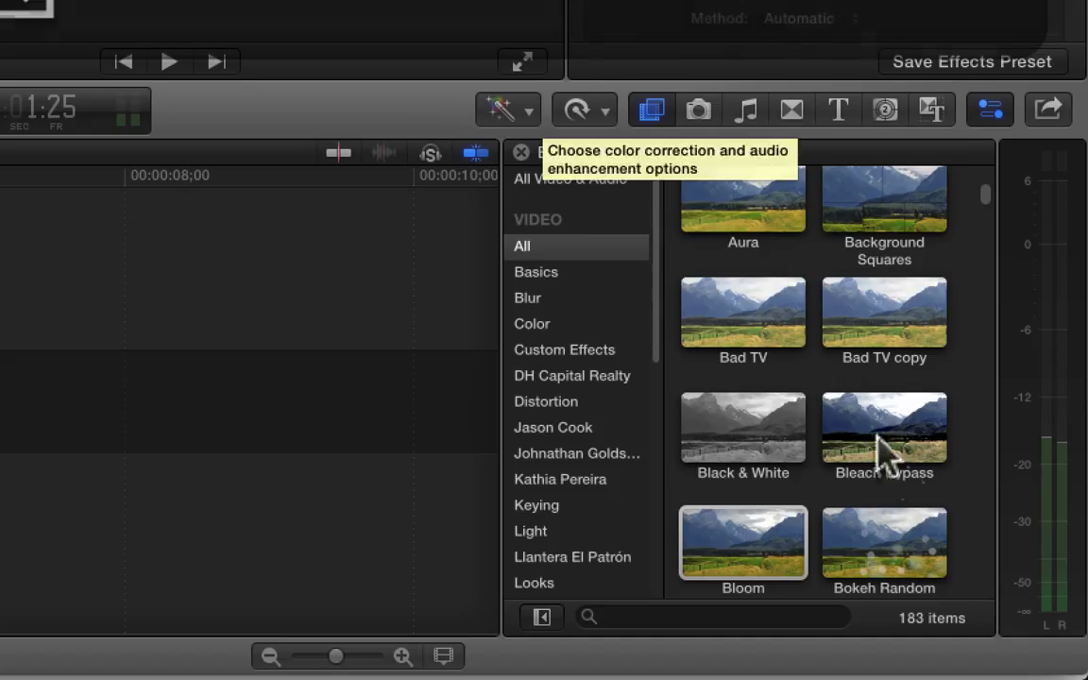
drag(978, 189, 978, 201)
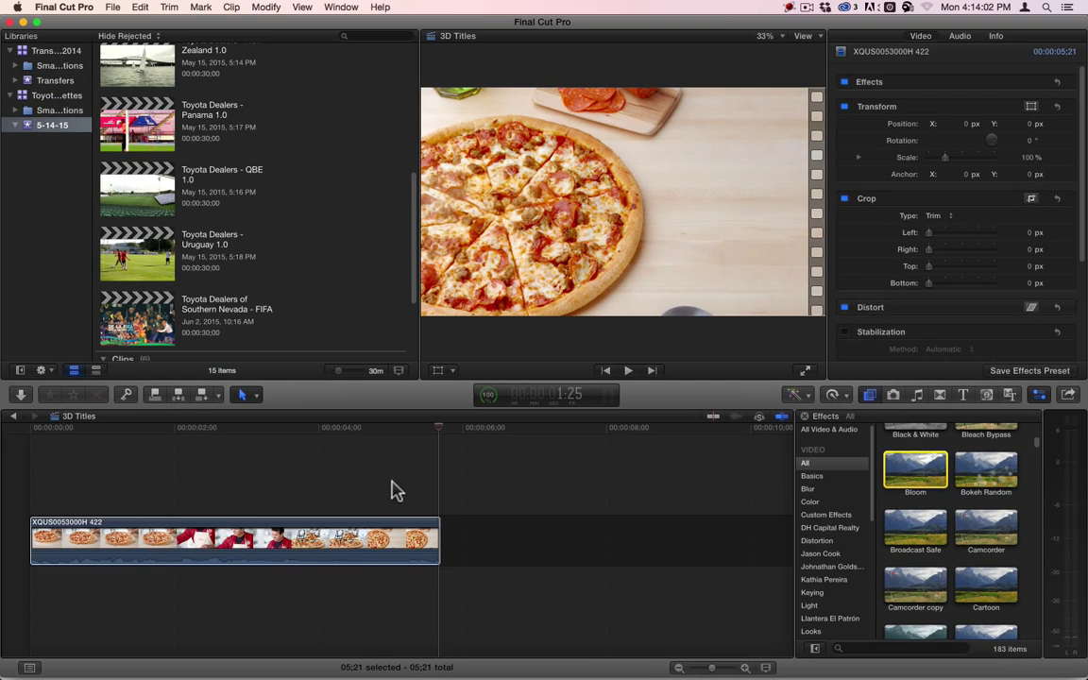
click(387, 473)
click(401, 446)
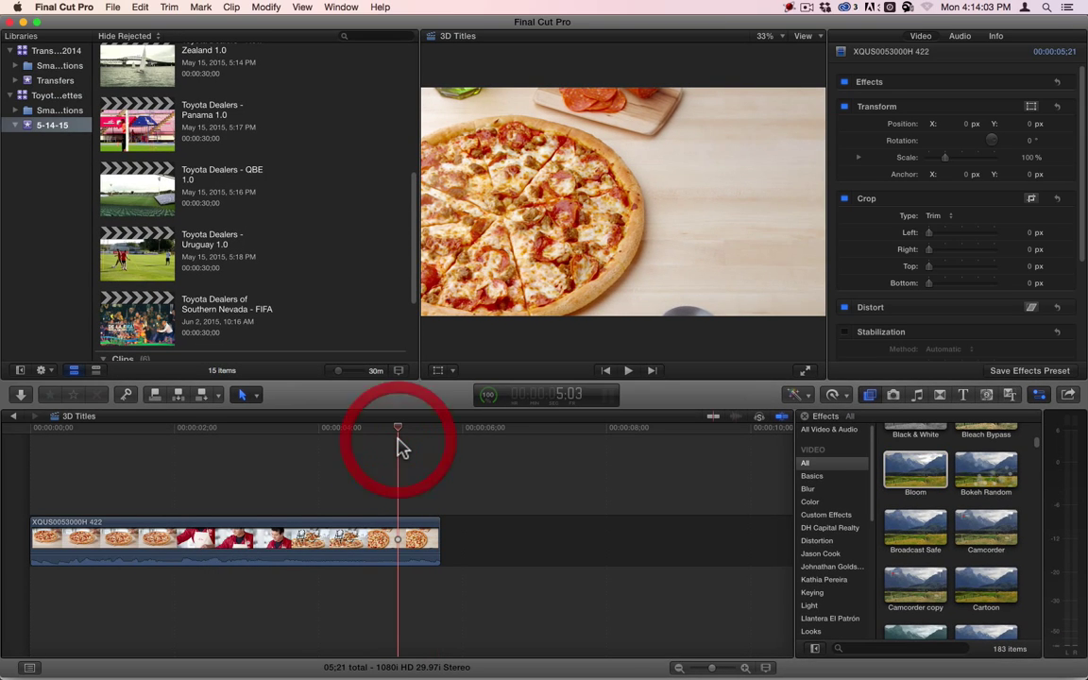